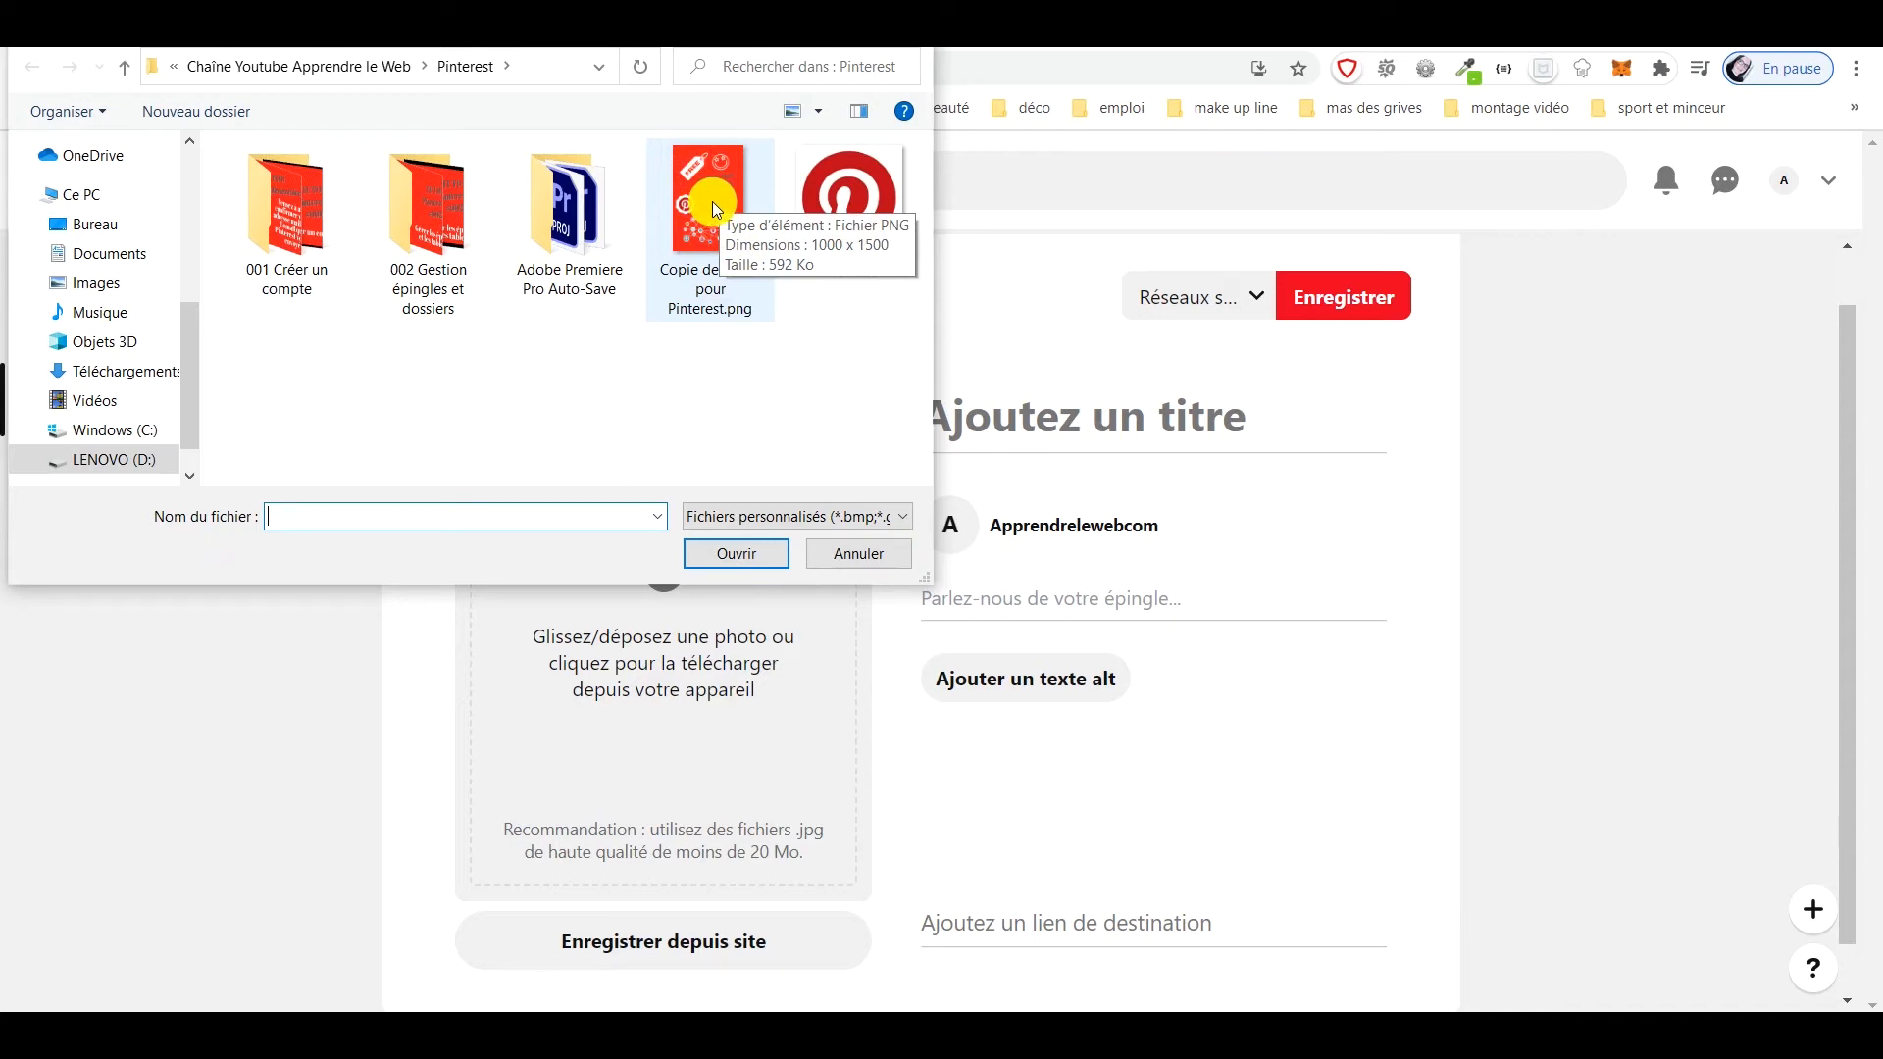
Upload the red 1000 x 1500 Pinterest PNG as the pin image and title the pin "Formation Gratuite Pinterest"
double_click(712, 202)
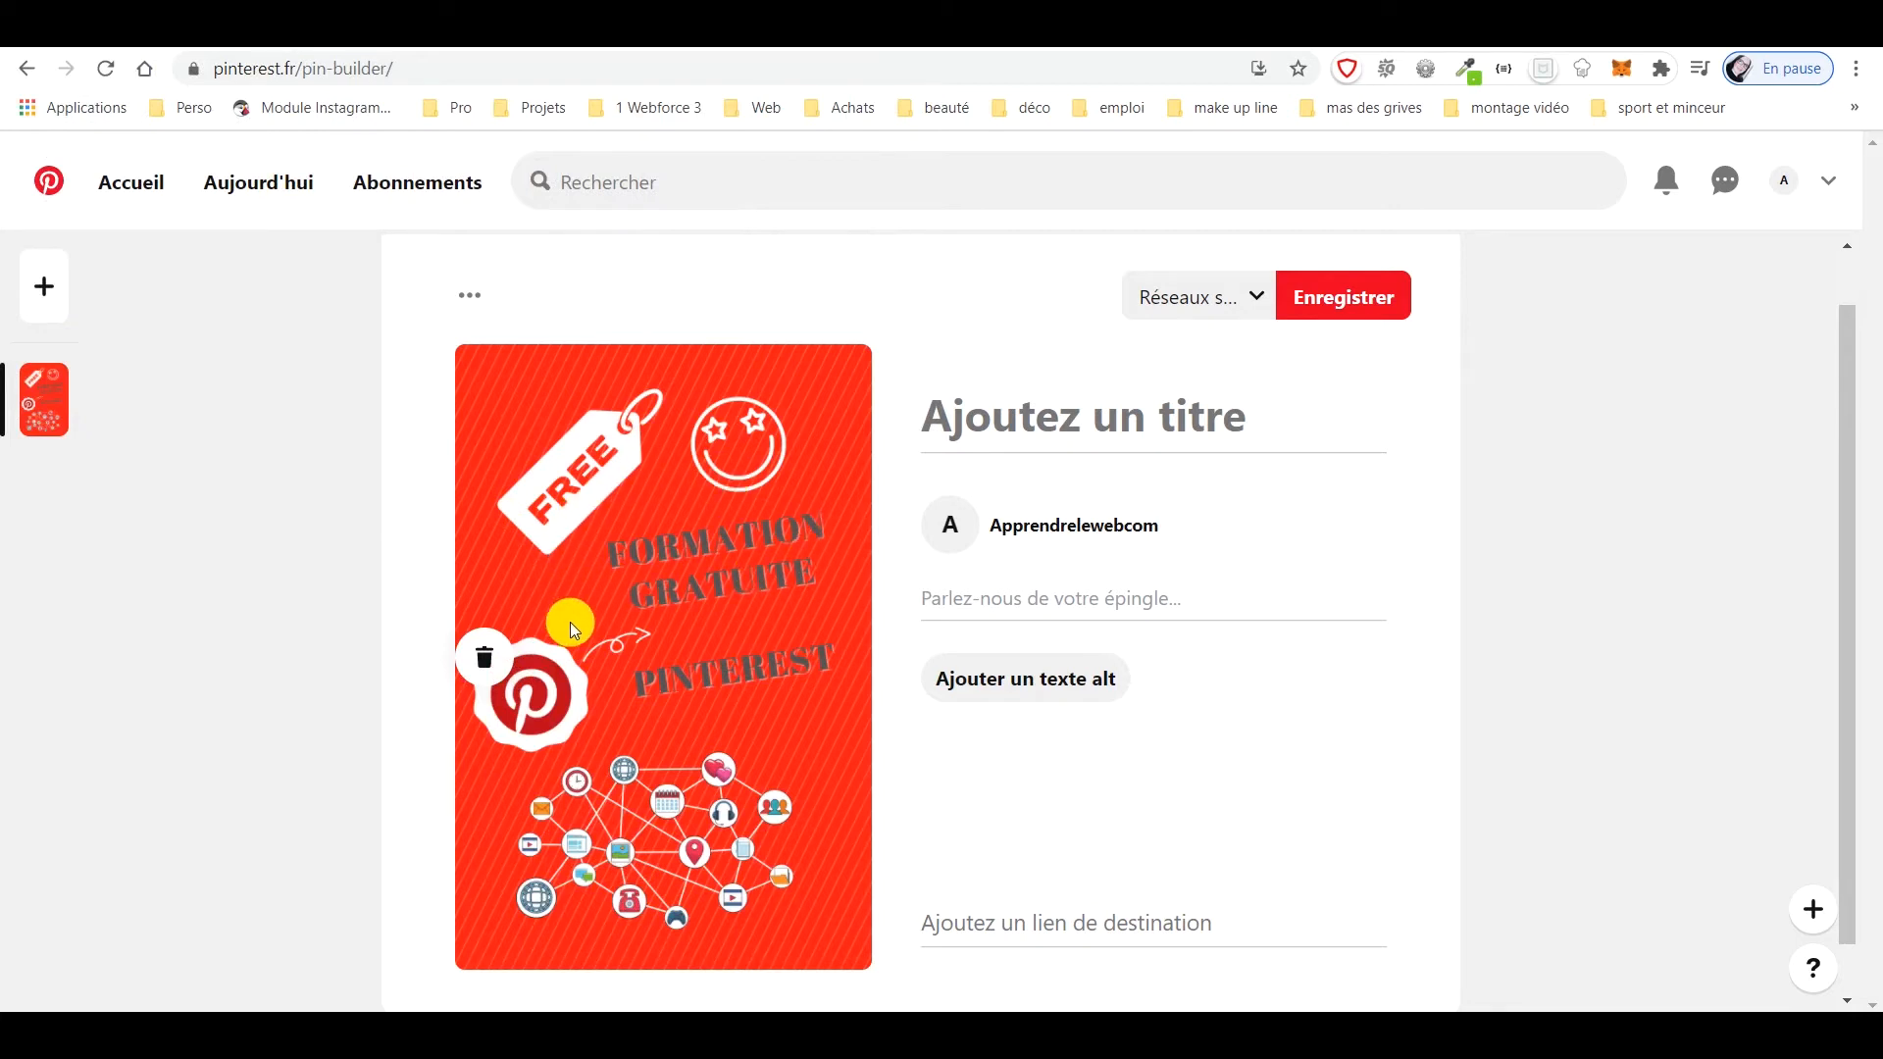
left_click(1073, 433)
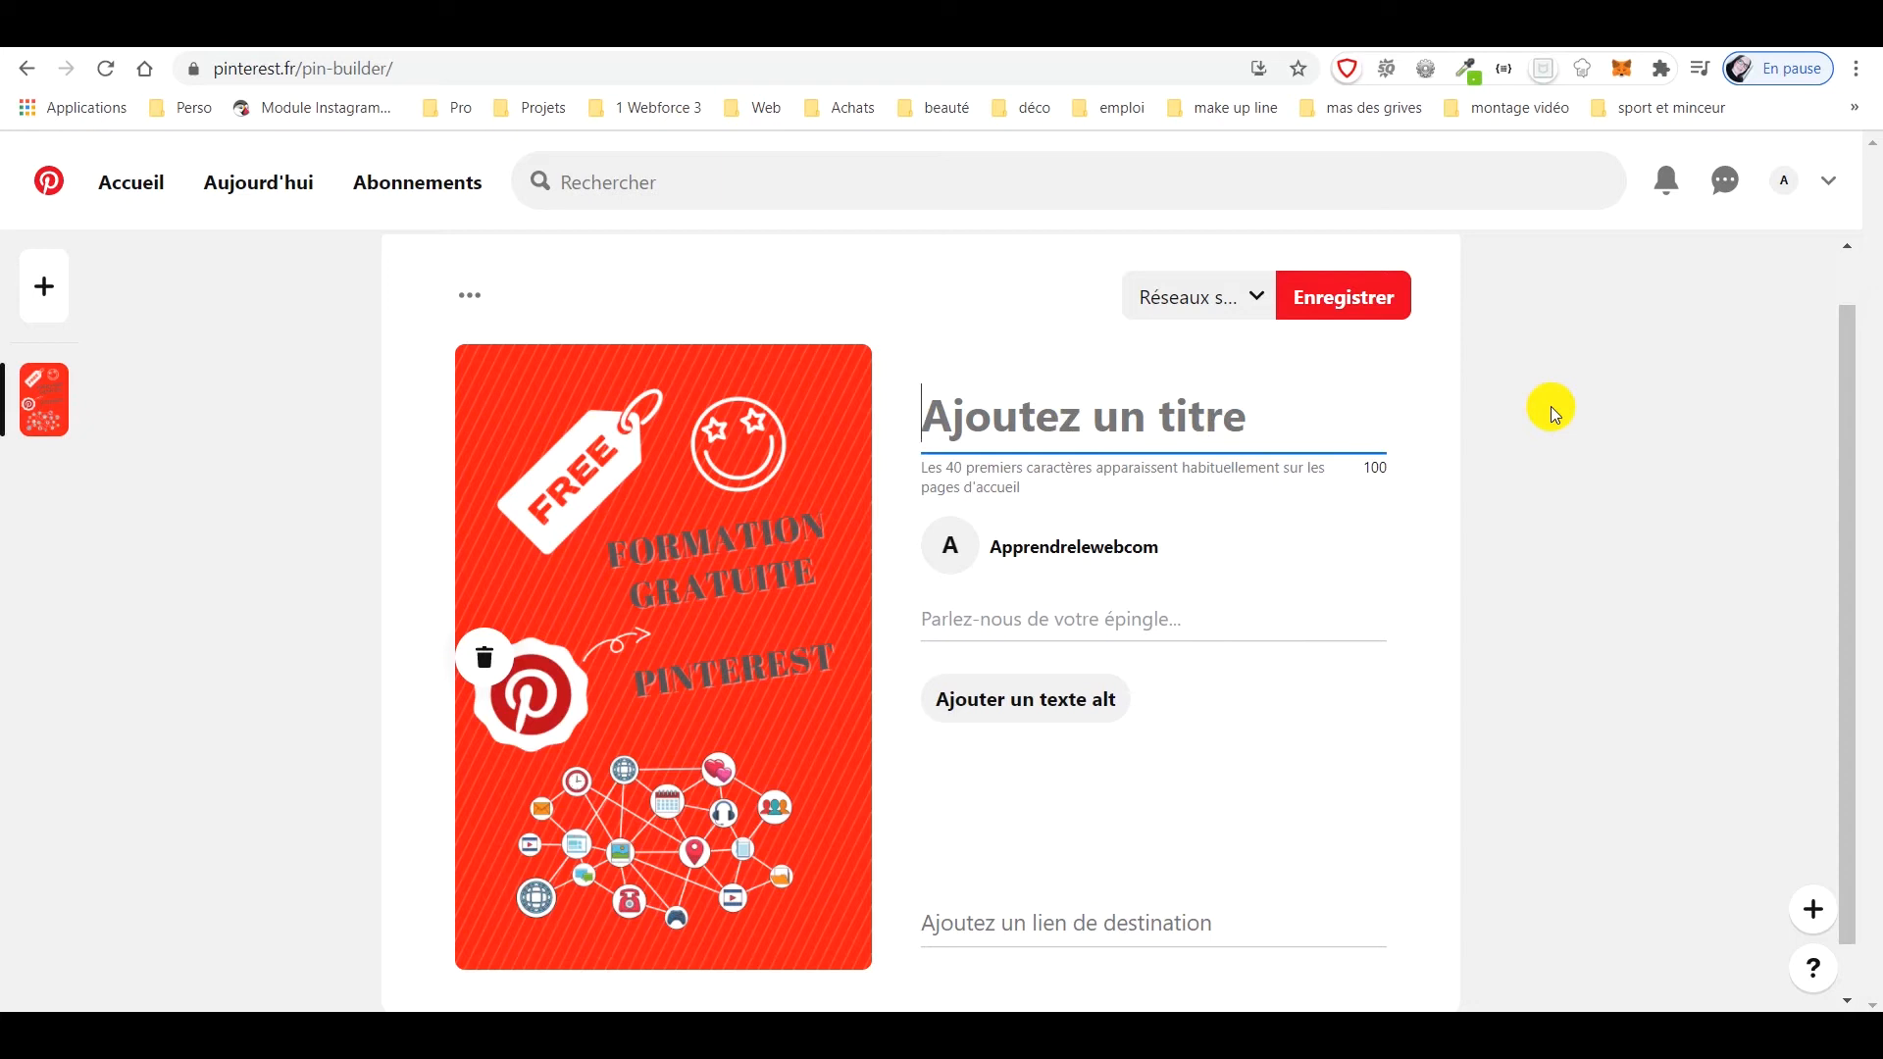
type("F")
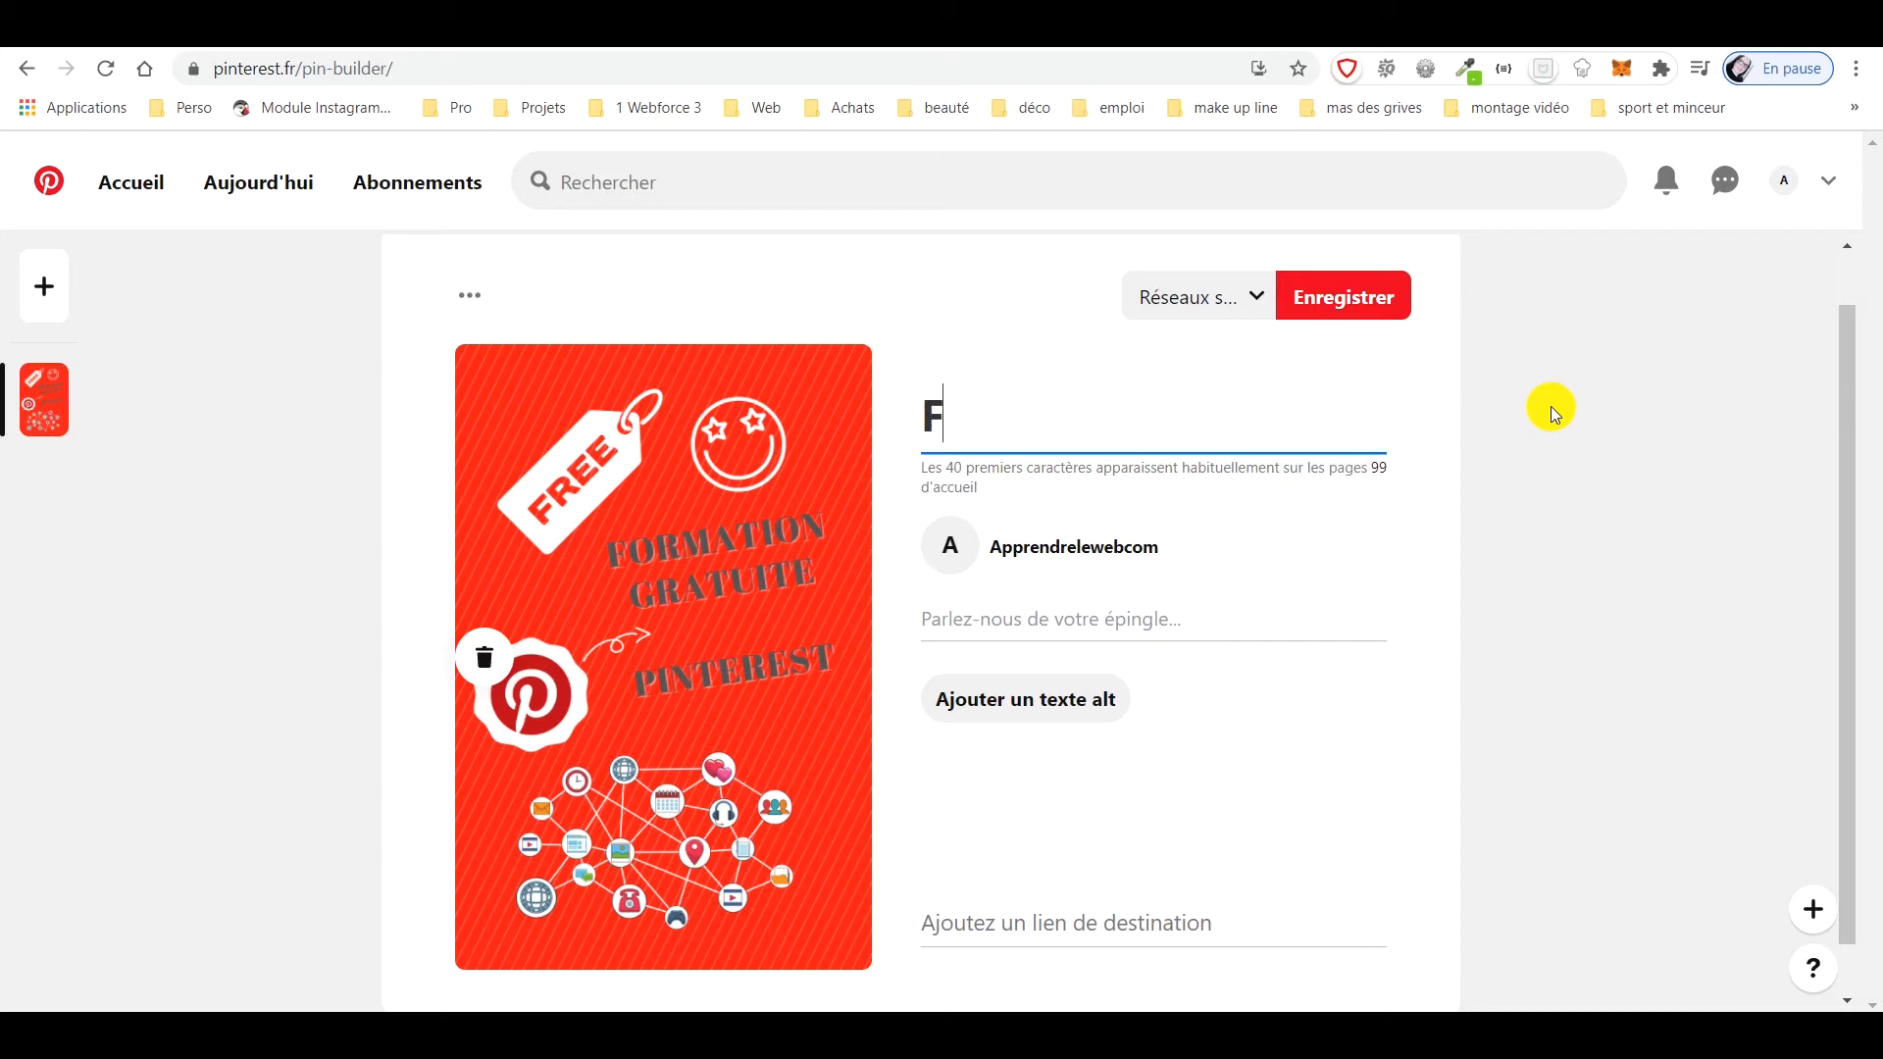
type("ormation ")
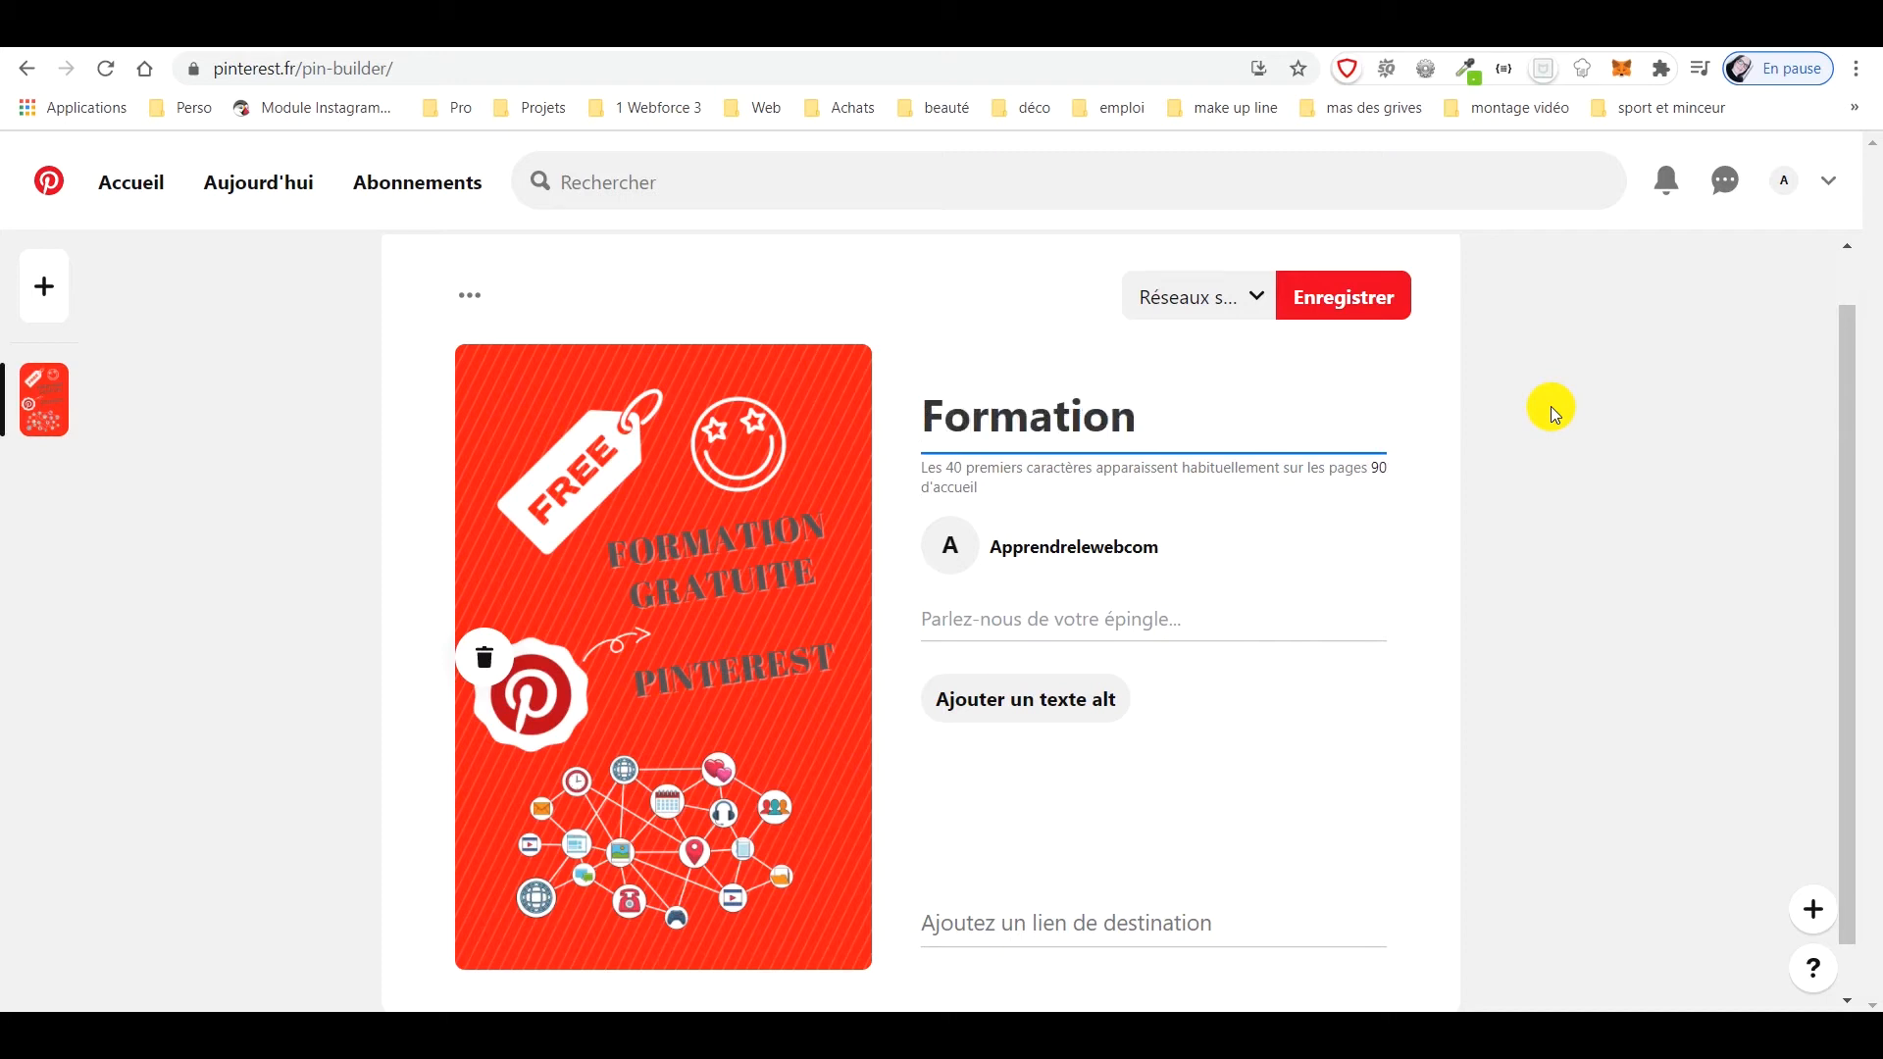
type("Gratuite")
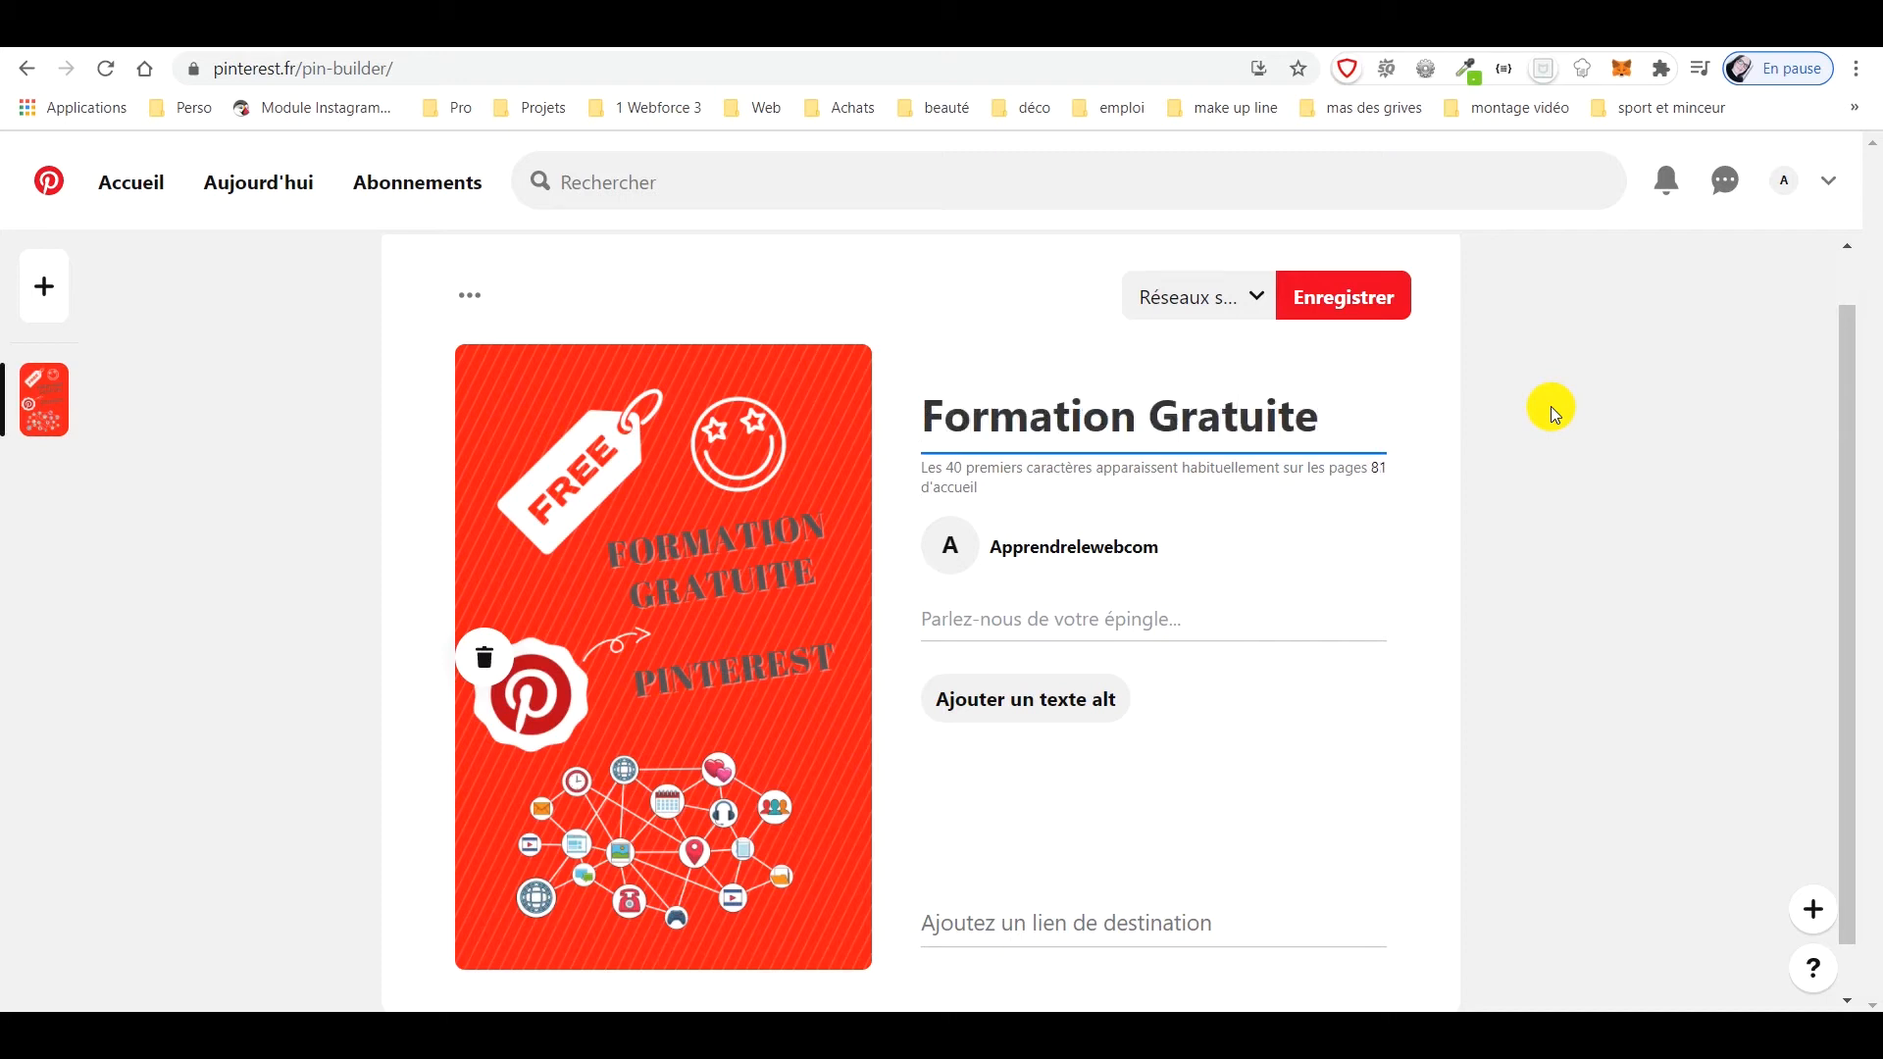
type(" Pinterest")
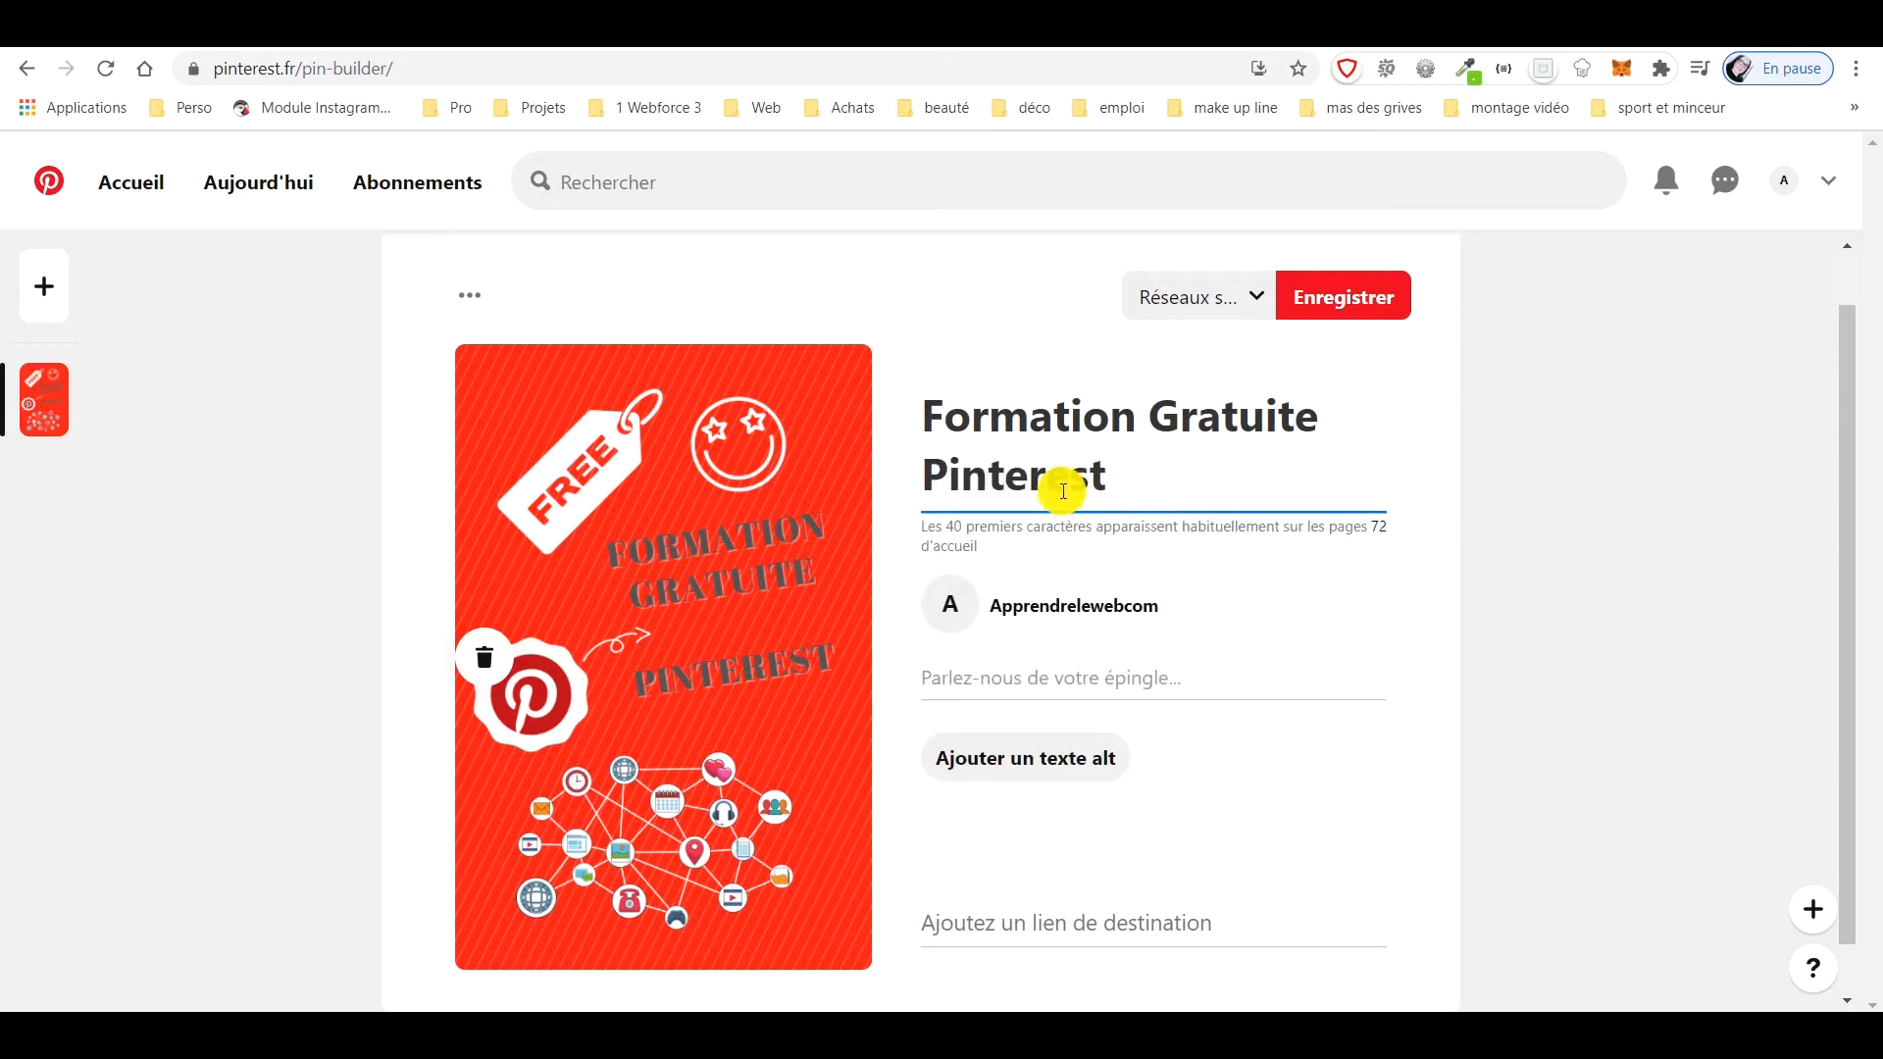
left_click(926, 527)
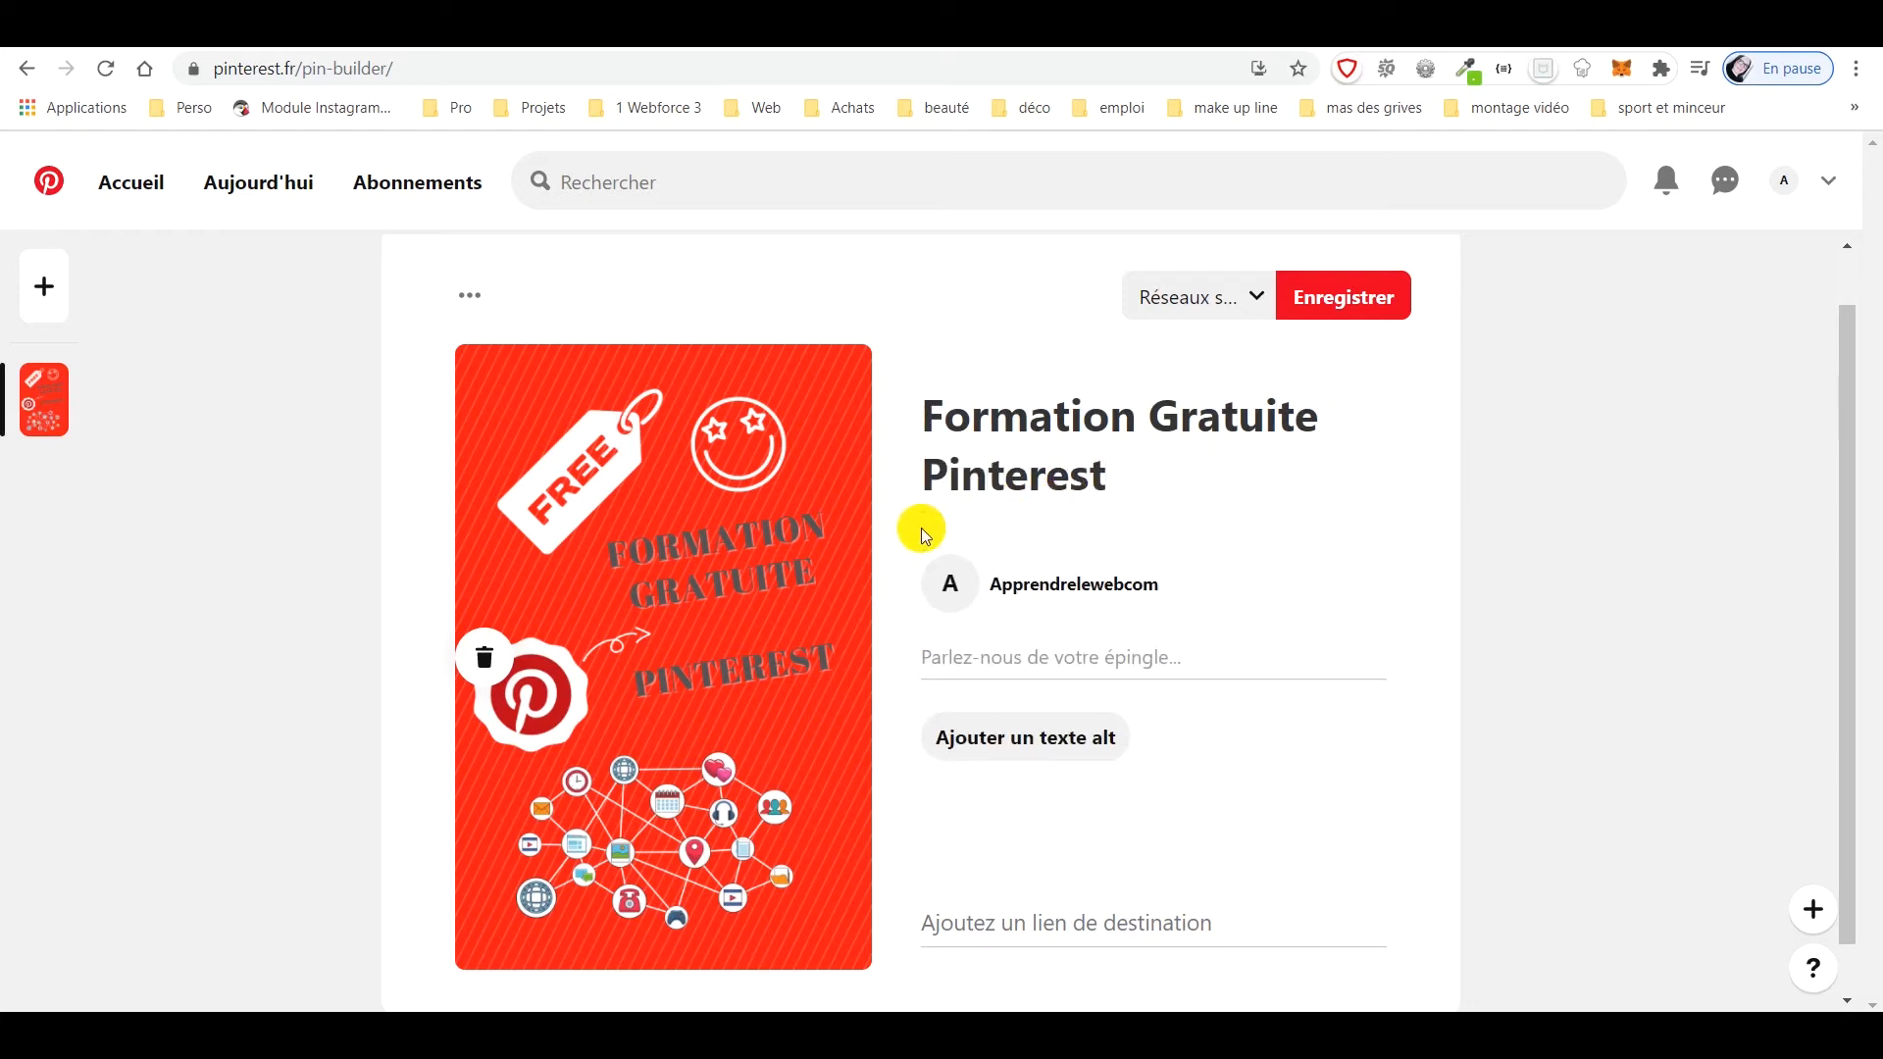
left_click(1120, 478)
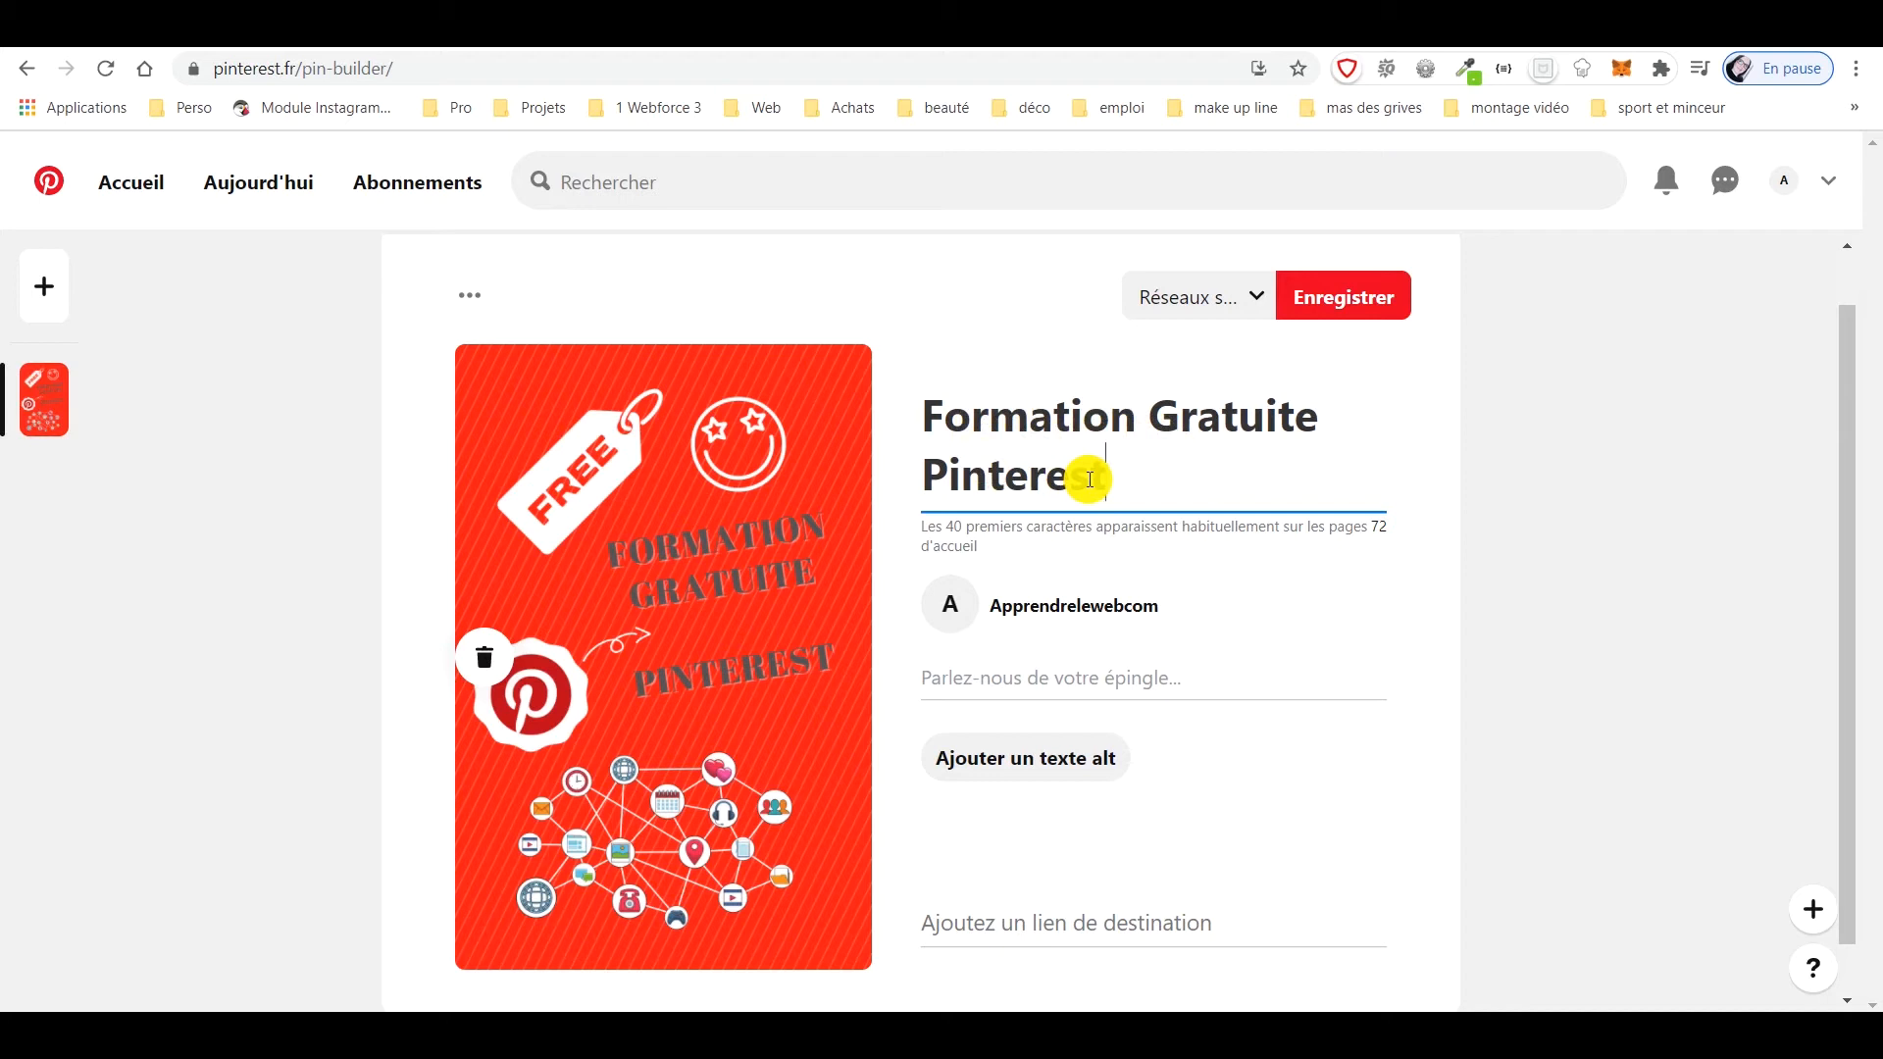
Begin the pin description with "Je vous offre cette formation gratuite Pinterest sur ma chaîne Youtube"
left_click(1026, 682)
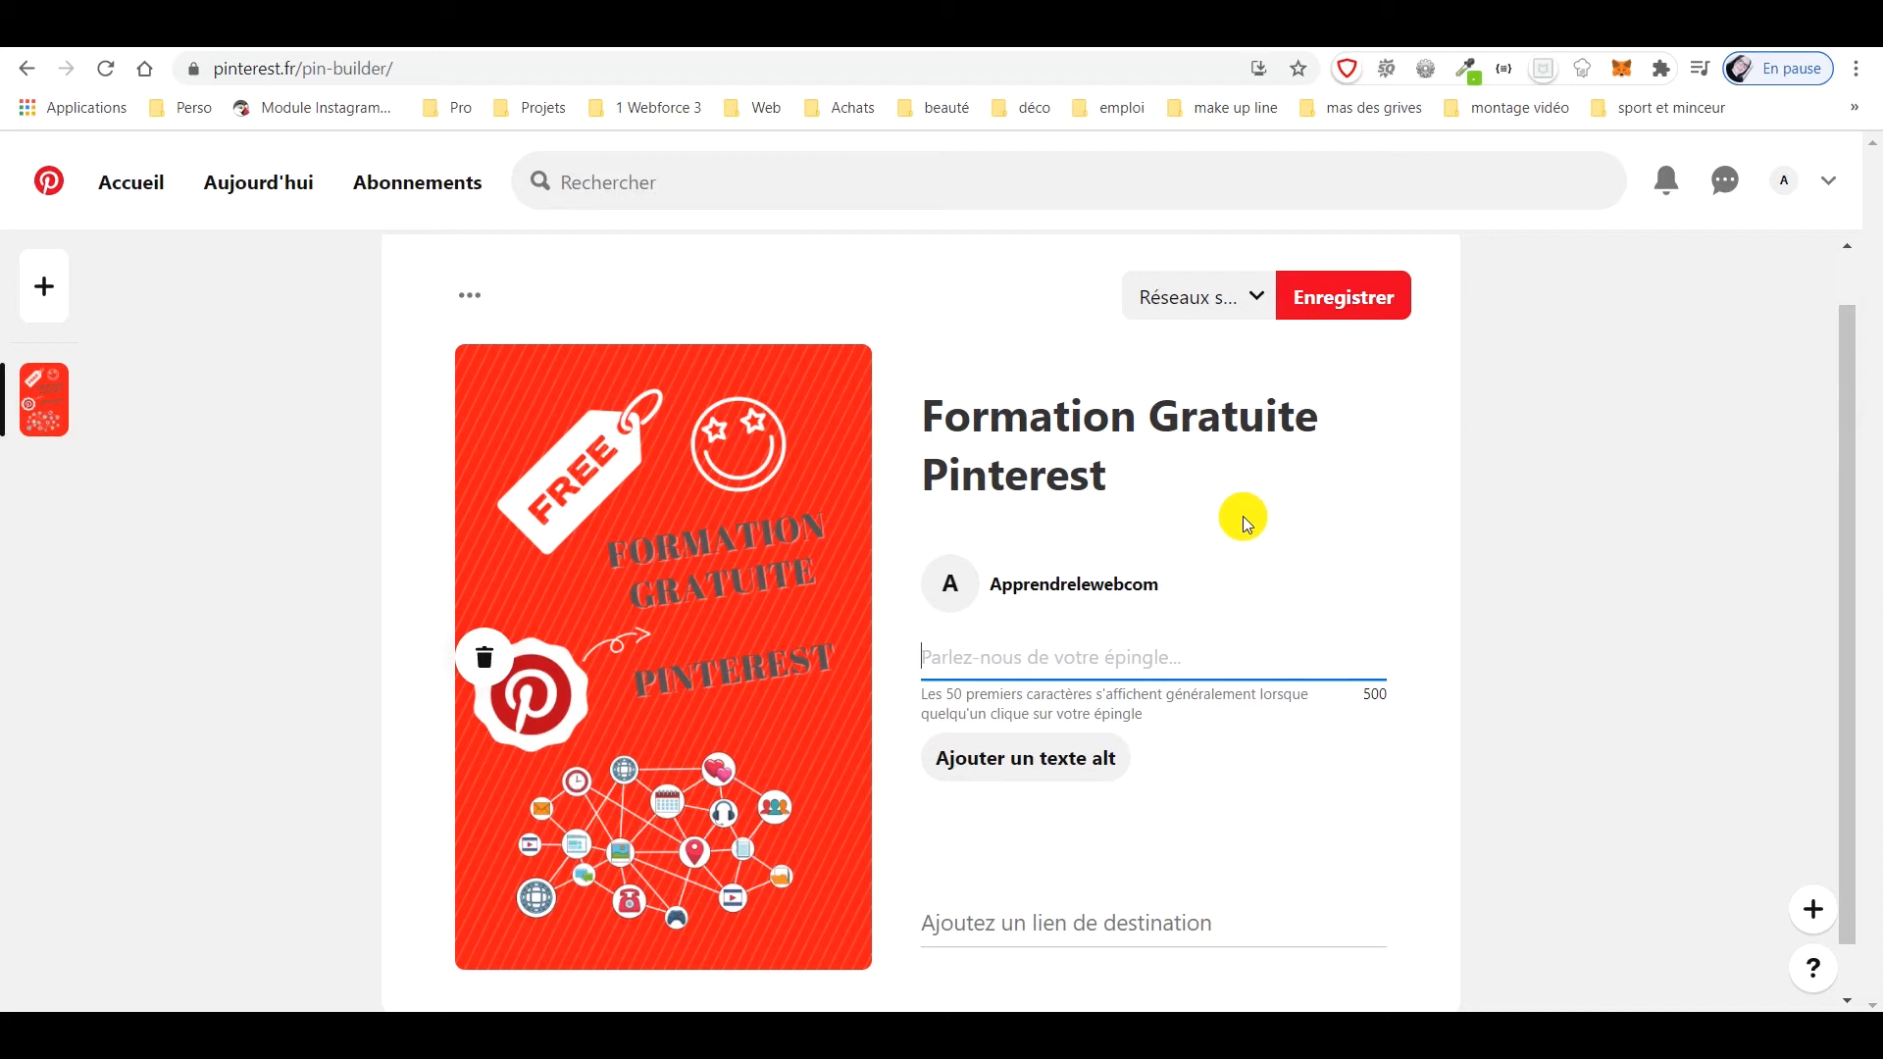
type("JE v")
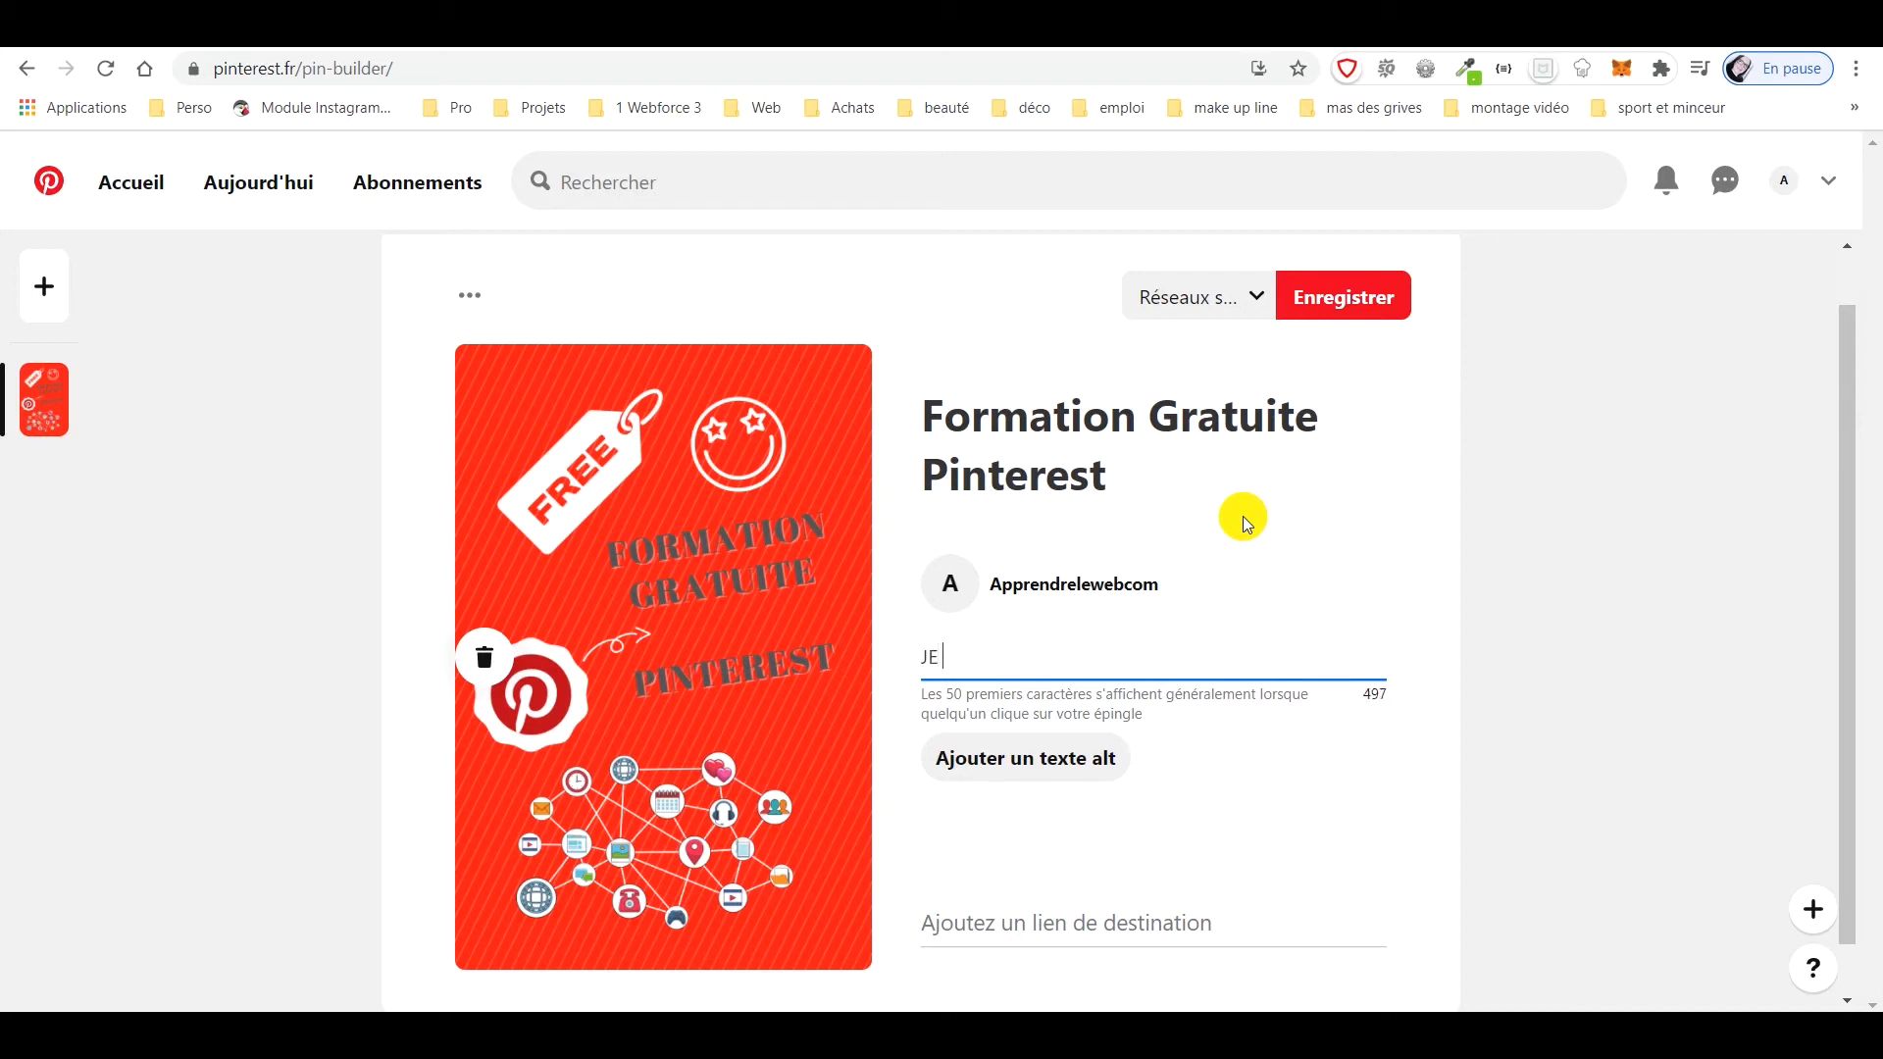
key("BackSpace")
key("BackSpace")
key("BackSpace")
type("e vous offre cette formation gratuite ")
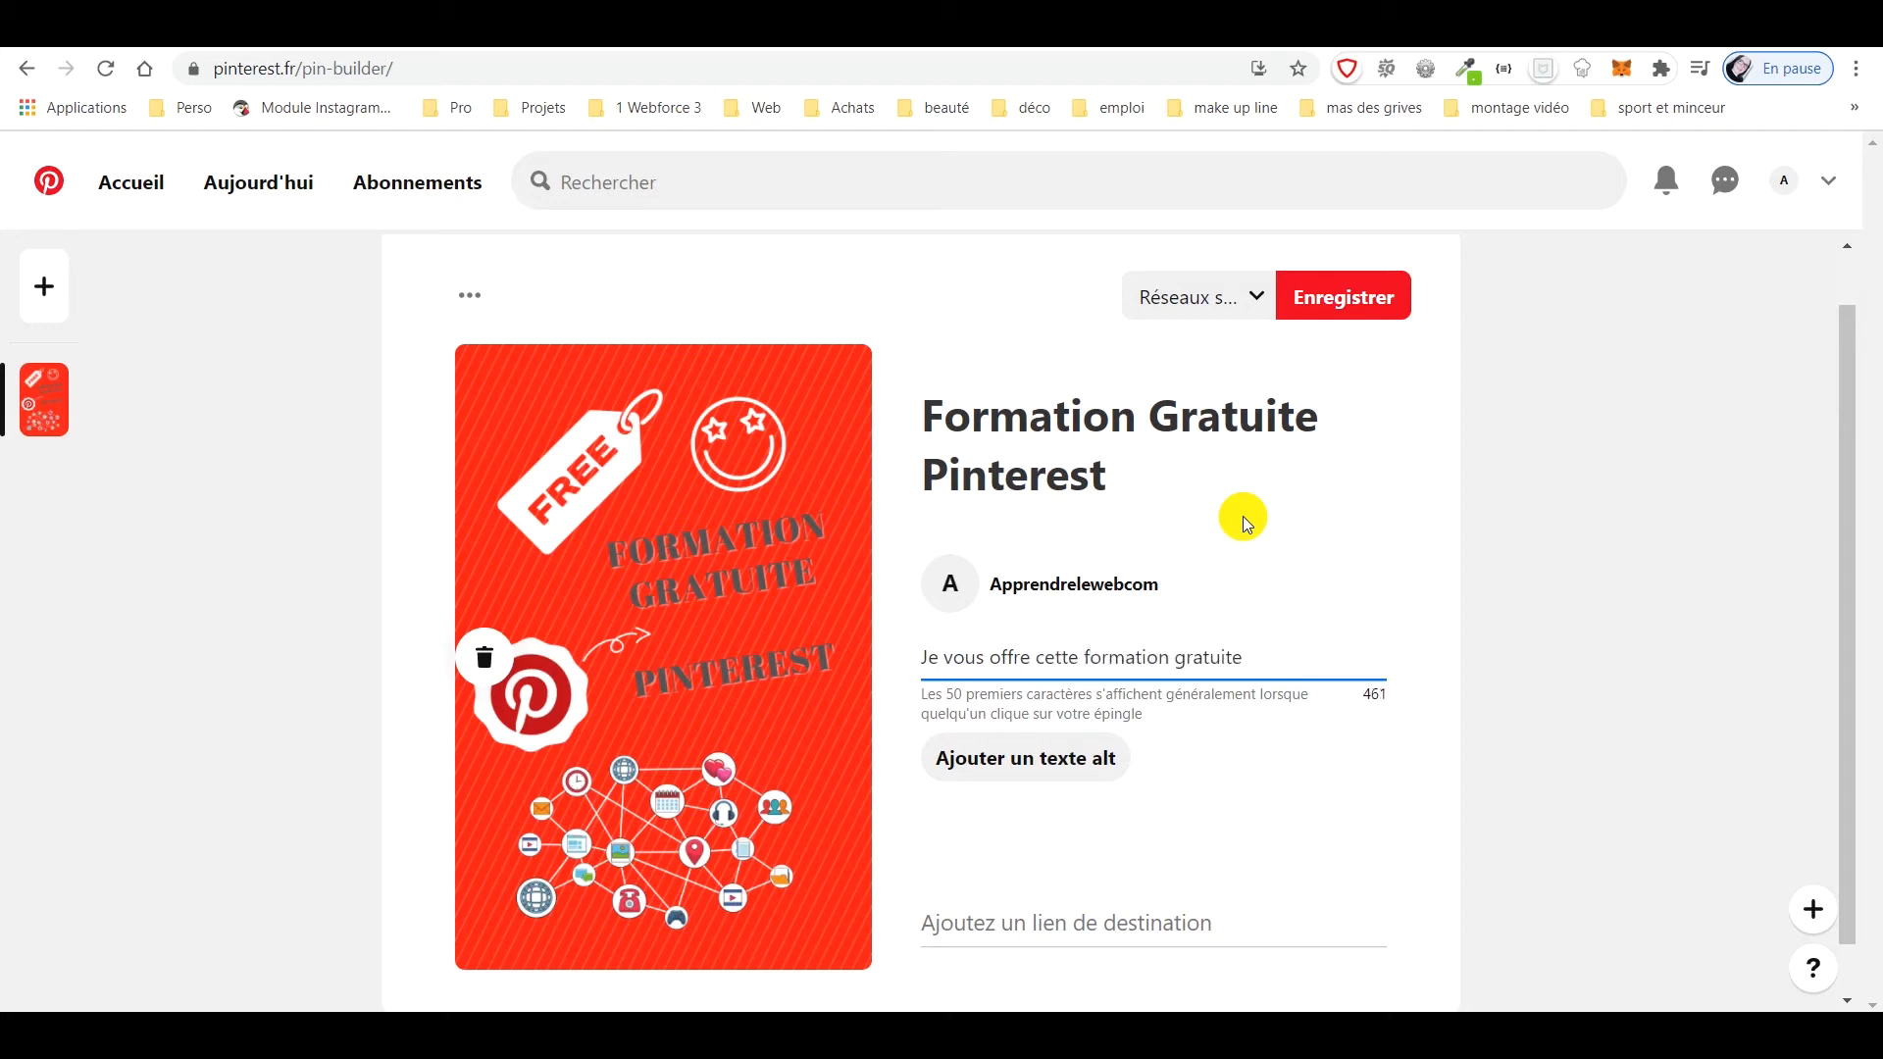
type("su")
key("BackSpace")
key("BackSpace")
type("Pinterest sur ma chaîne Youtube")
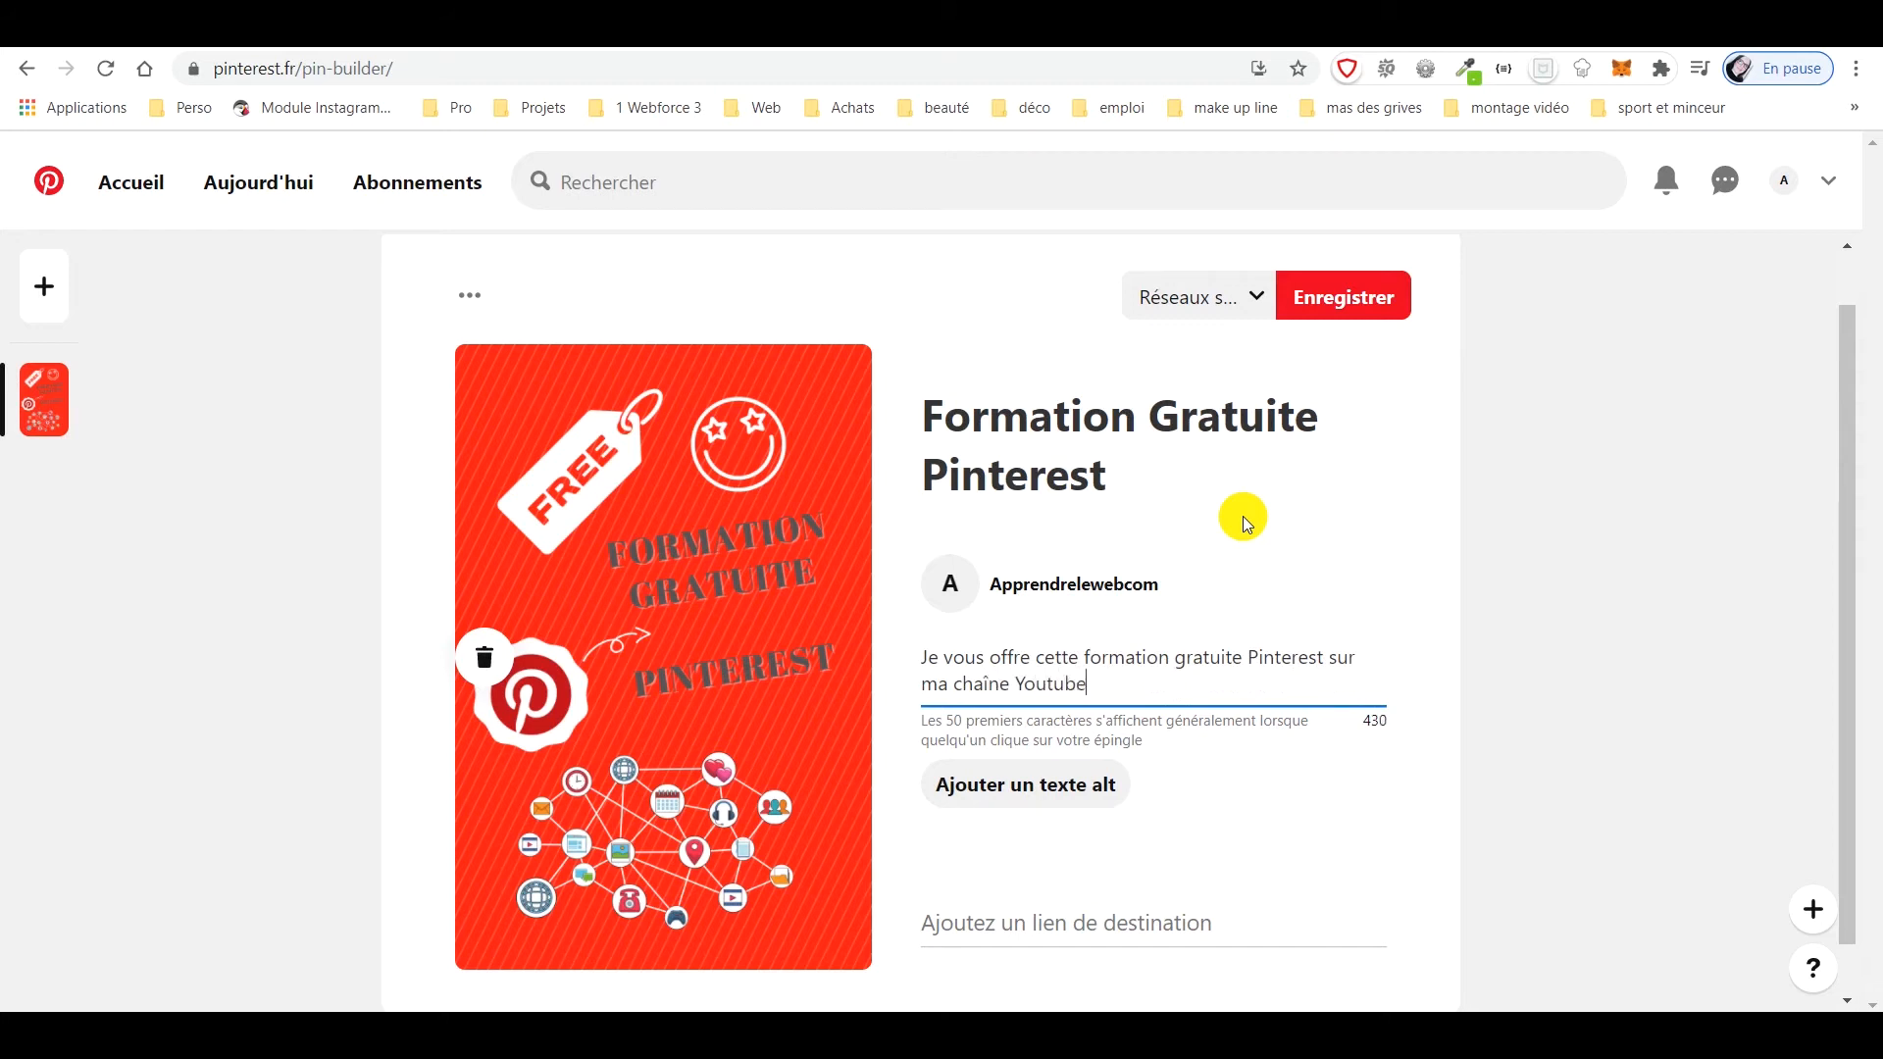
Continue the description with ". Cette formation vous apprendra tout ce que vous devez savoir sur Pinterest: Epingles, Tableaux,"
type(". Cette formation vous apprendra ")
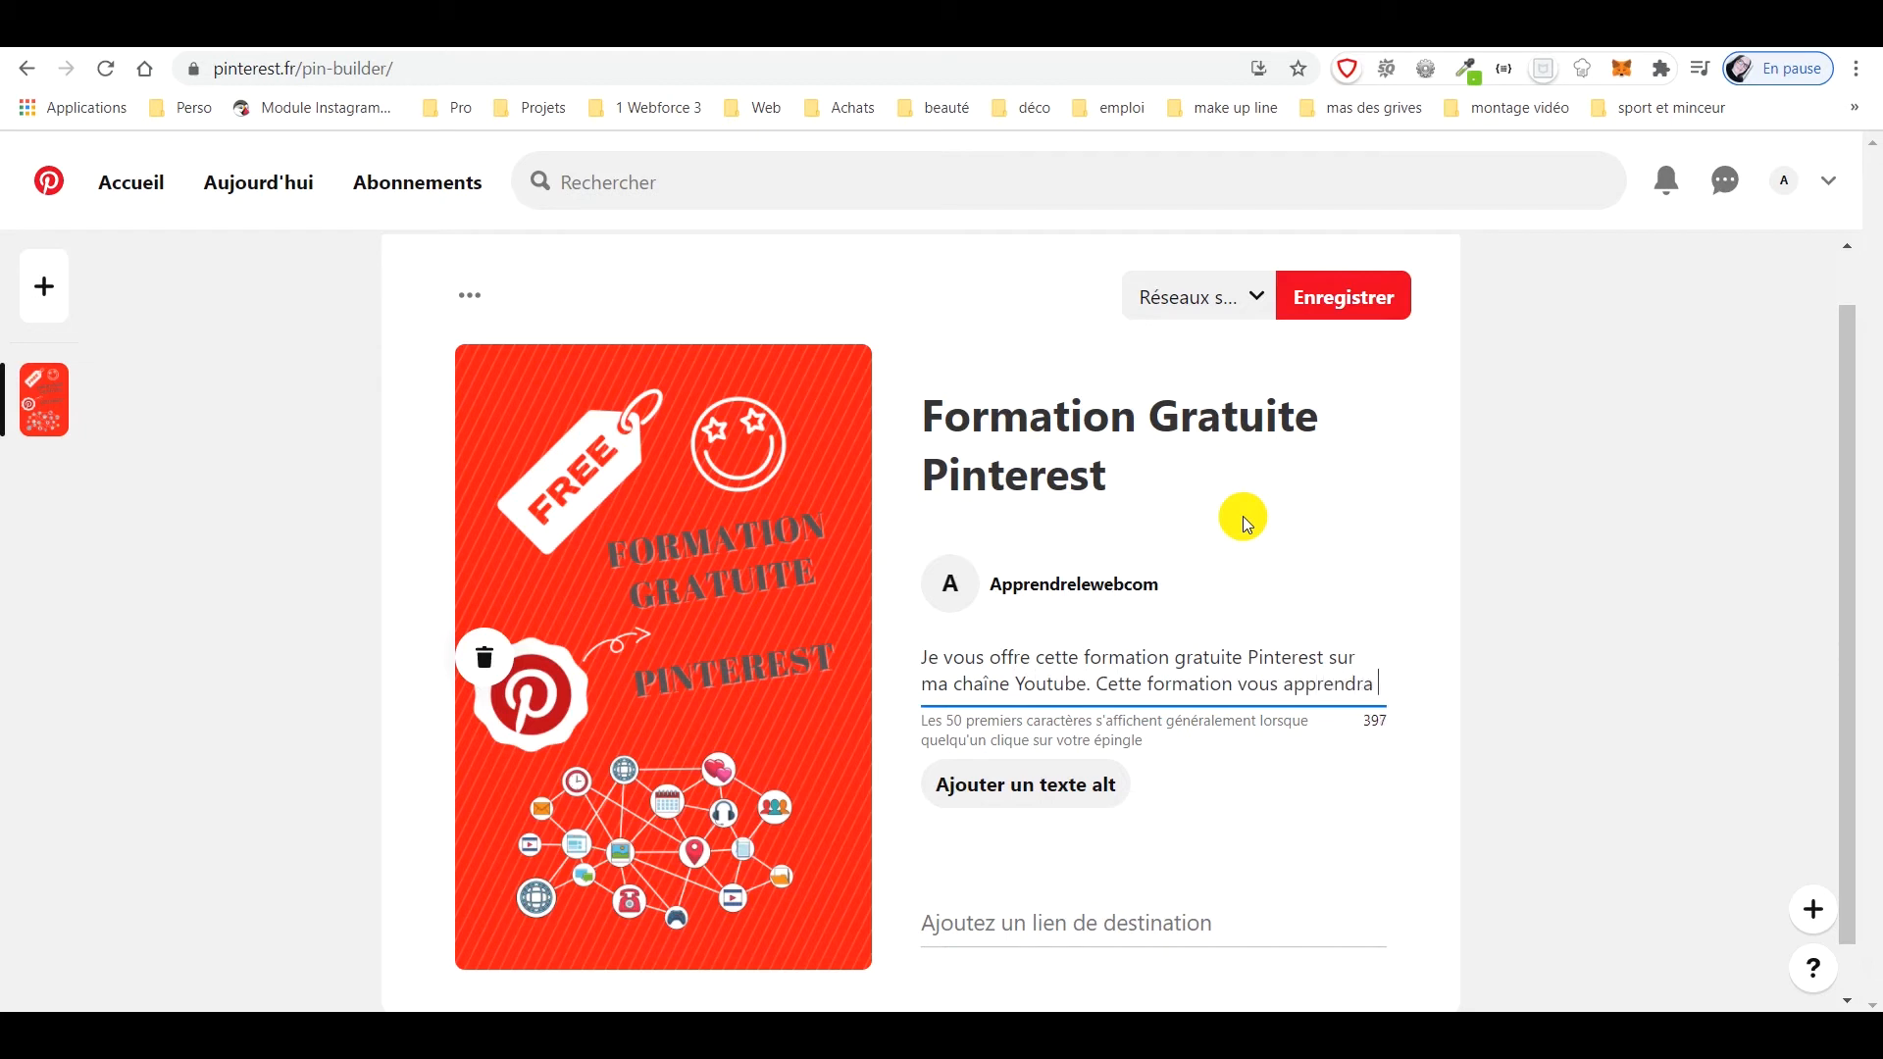
type("tout ce que vous ")
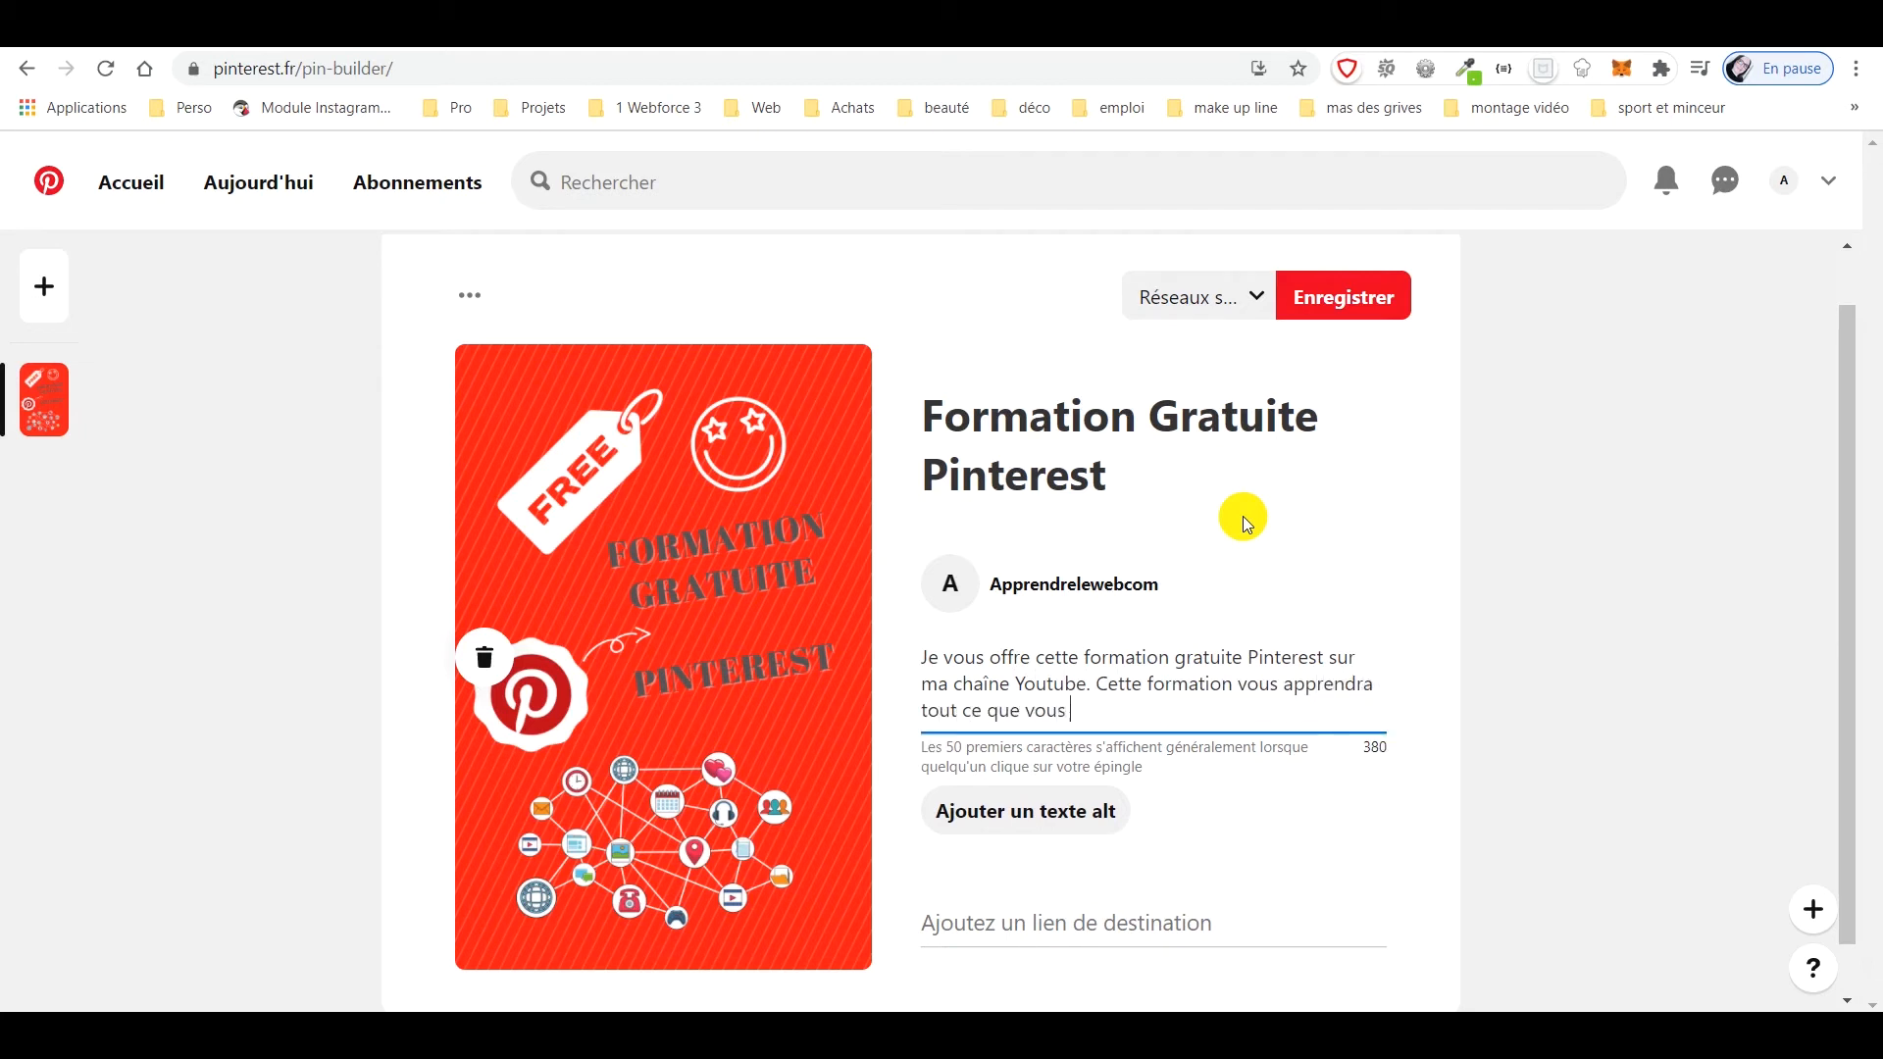
type("devez savoir sur Pinterest: ")
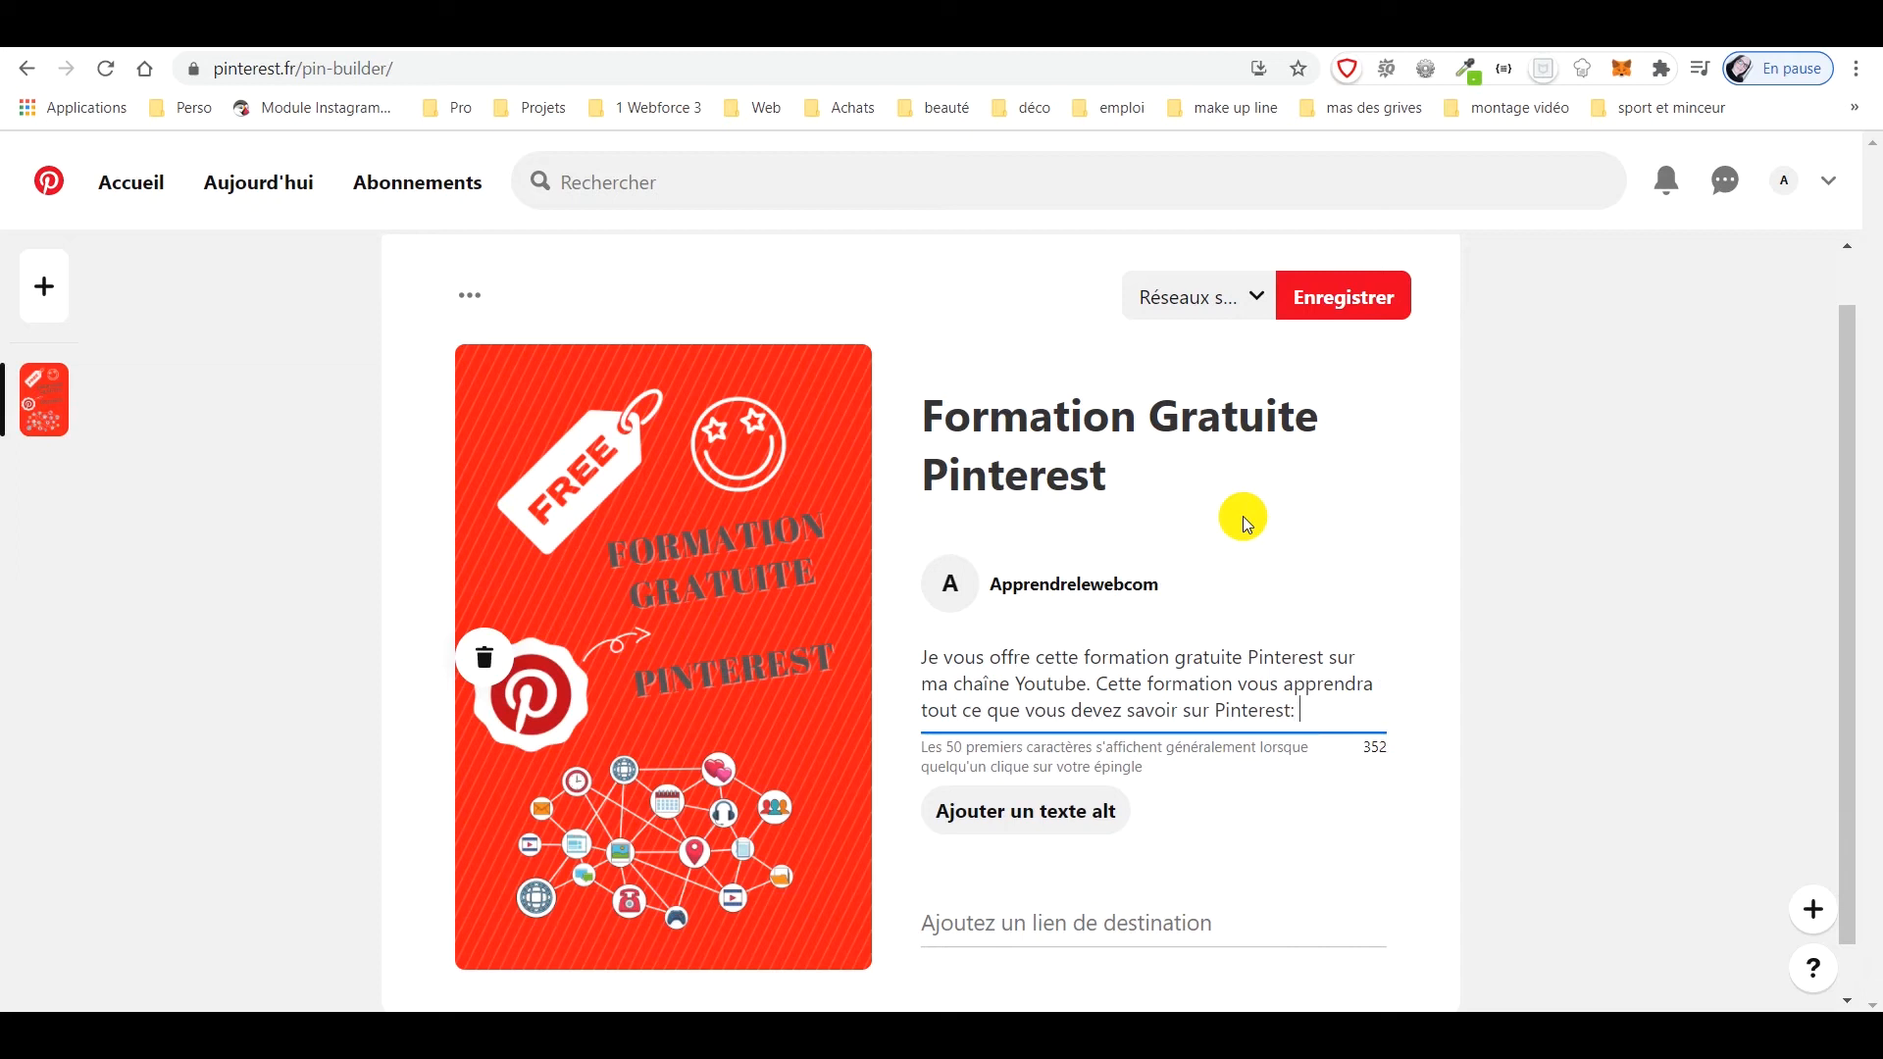
type("Epingles, Tableaux")
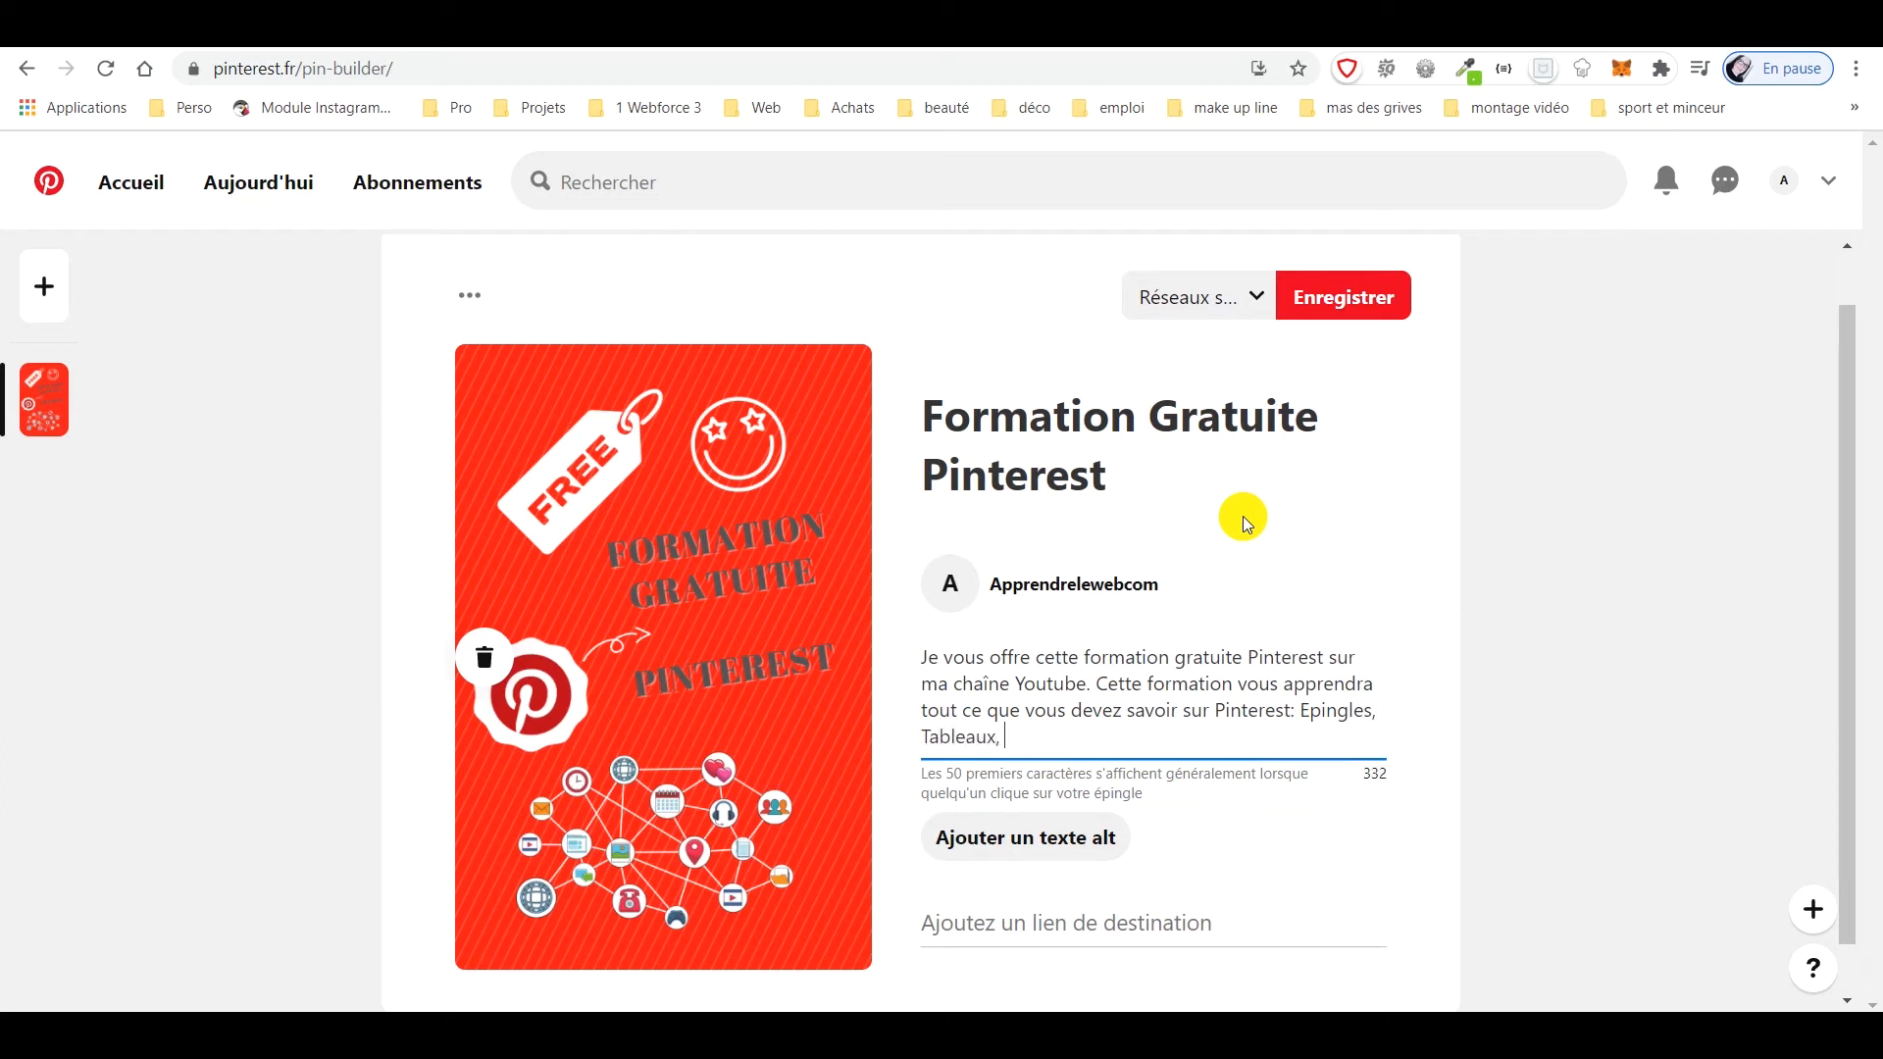
type(", Qu")
type("elles ")
type("util")
type("isat")
key("BackSpace")
key("BackSpace")
key("BackSpace")
key("BackSpace")
key("BackSpace")
key("BackSpace")
key("BackSpace")
key("BackSpace")
key("BackSpace")
key("BackSpace")
key("BackSpace")
key("BackSpace")
key("BackSpace")
key("BackSpace")
key("BackSpace")
key("BackSpace")
Finish the description's sentence with "comment l'utiliser et optimiser sa visibilité sur le réseau social Pinterest."
type("comment l'utiliser et optimiser sa visibilité sur le rés")
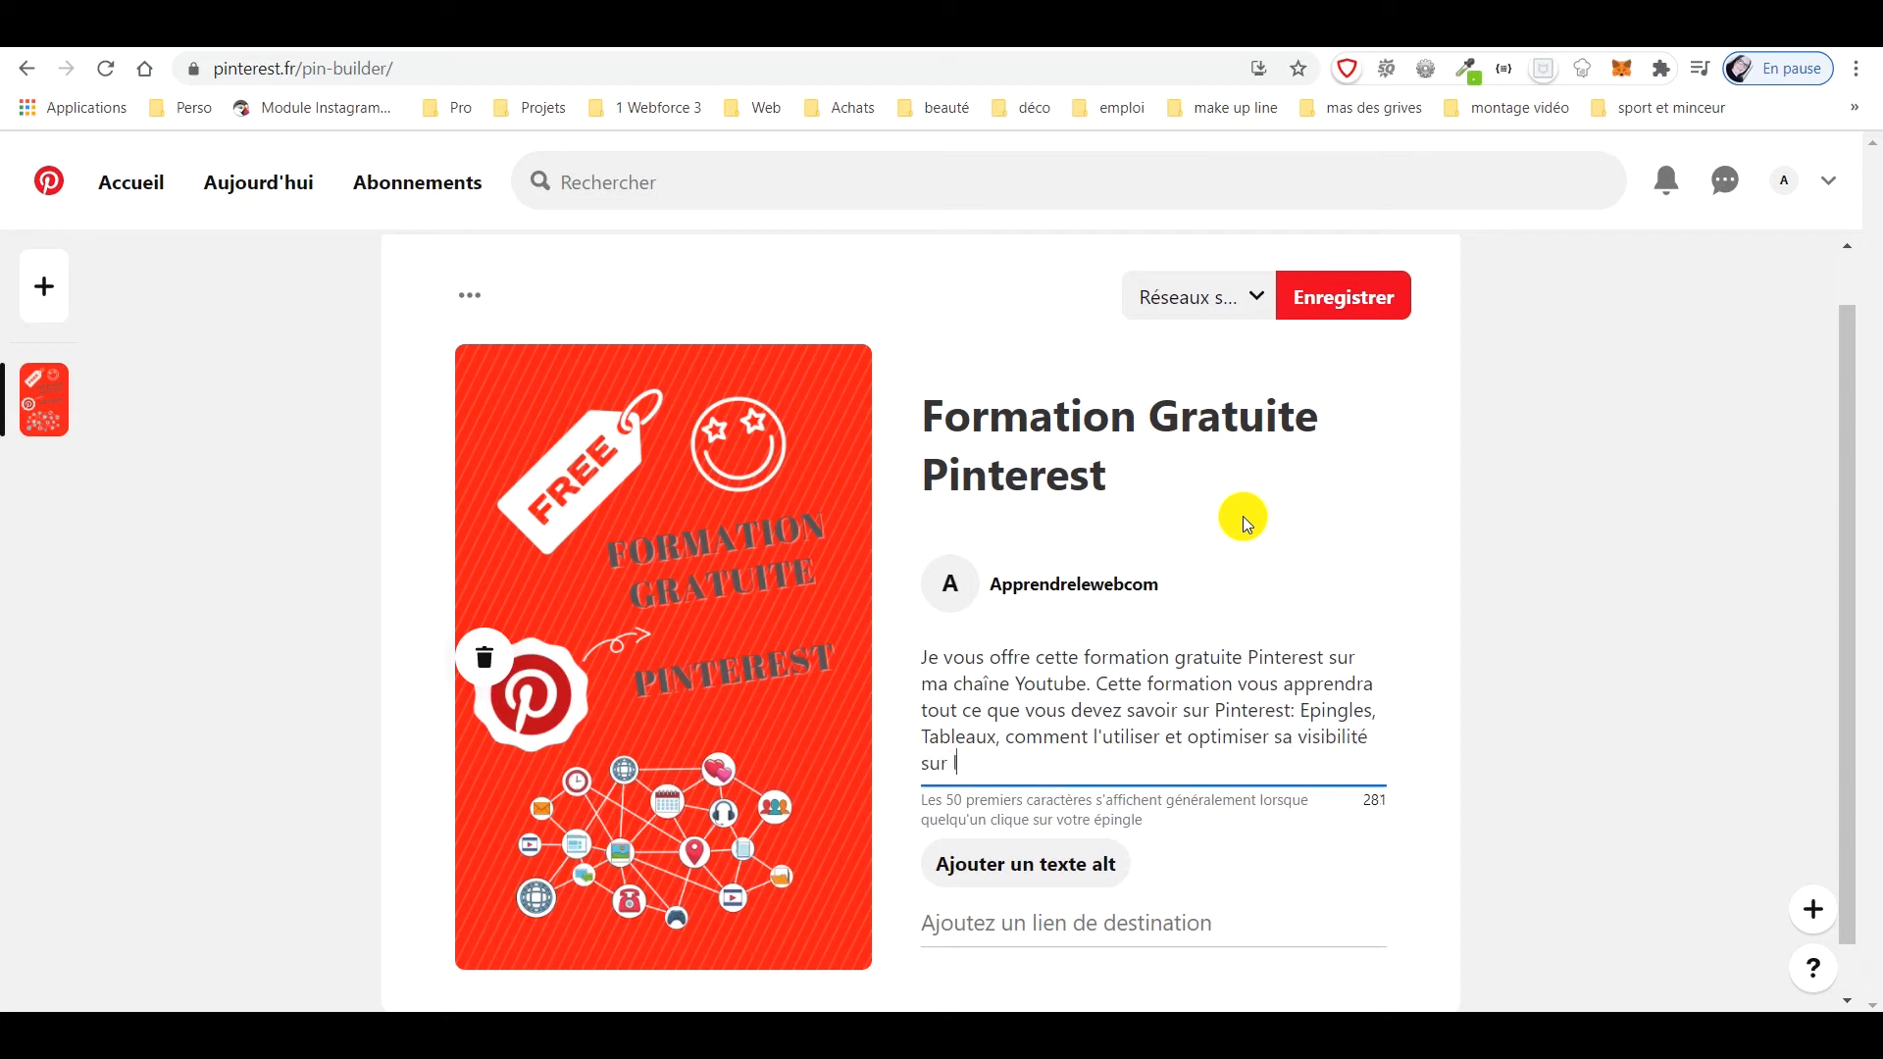
type("eau social Pinterest")
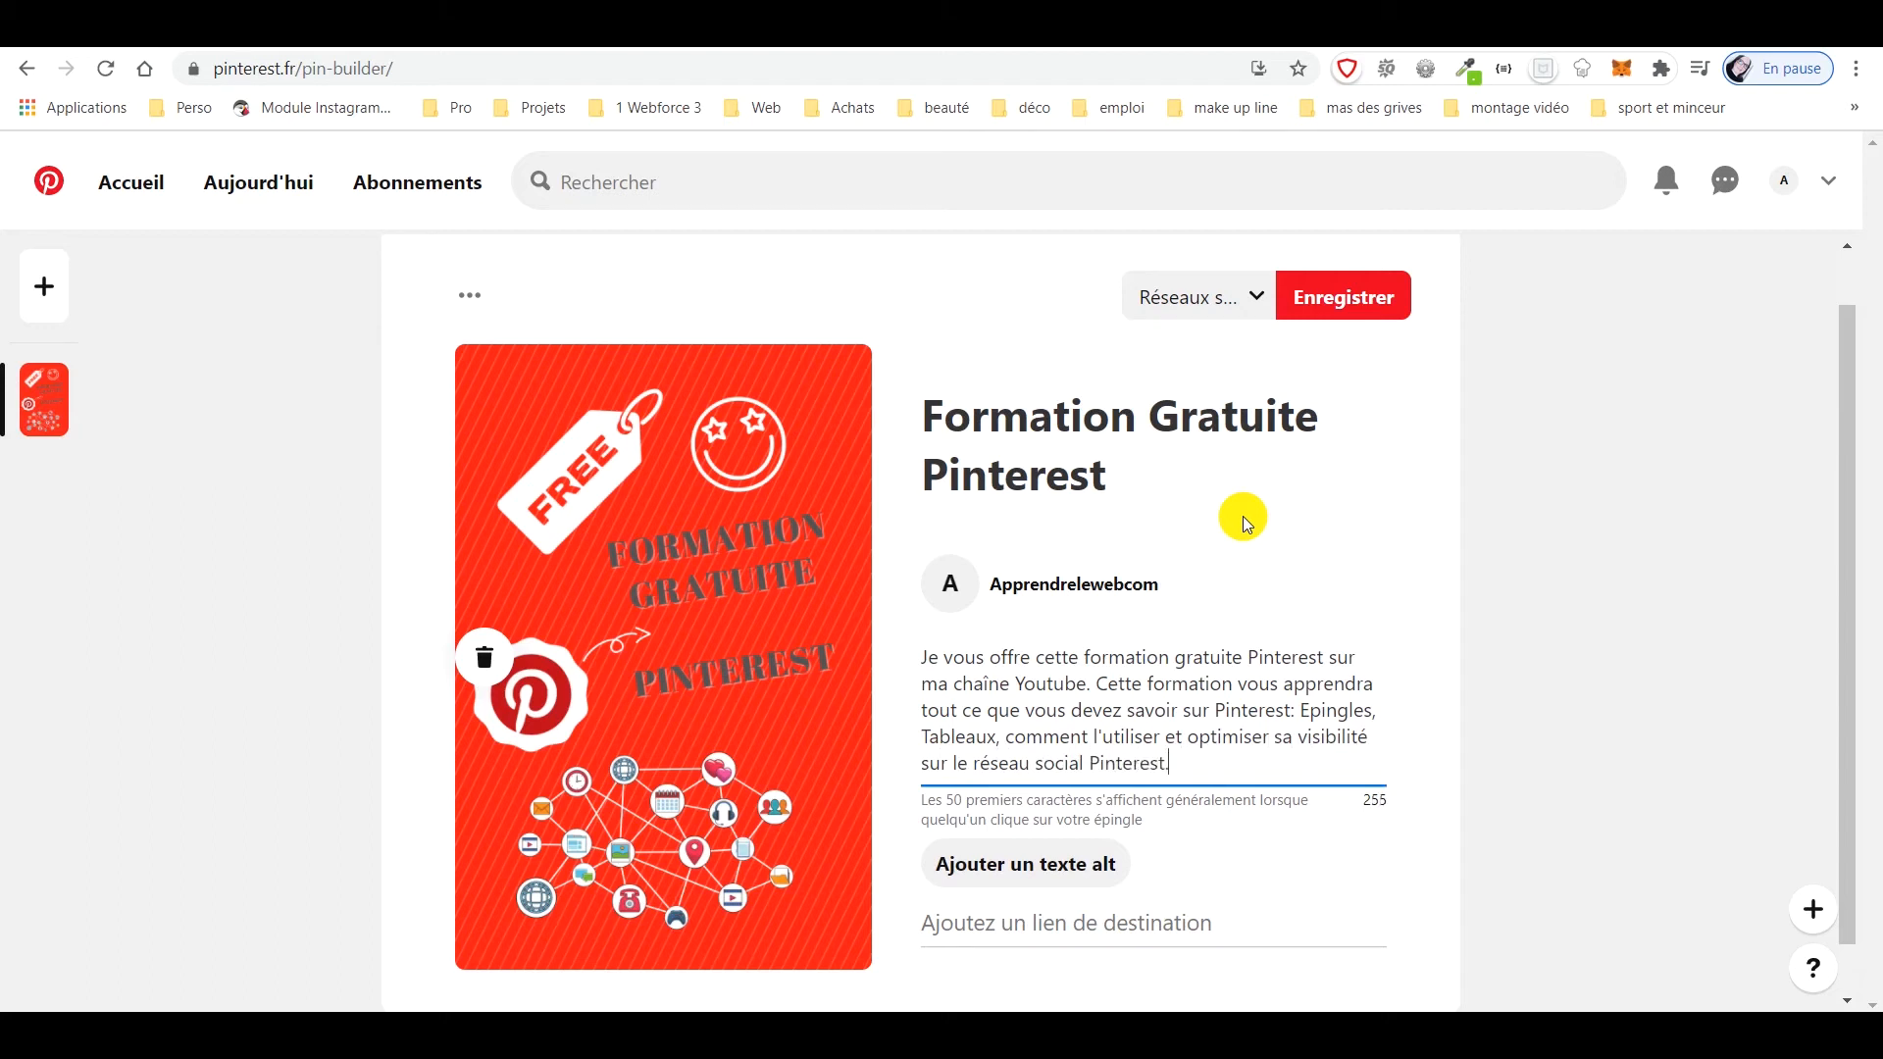
type(".")
Add the hashtags #Pinterest #Formation #gratuit #formationgratuite at the end of the pin description
type("#")
type("Pinter")
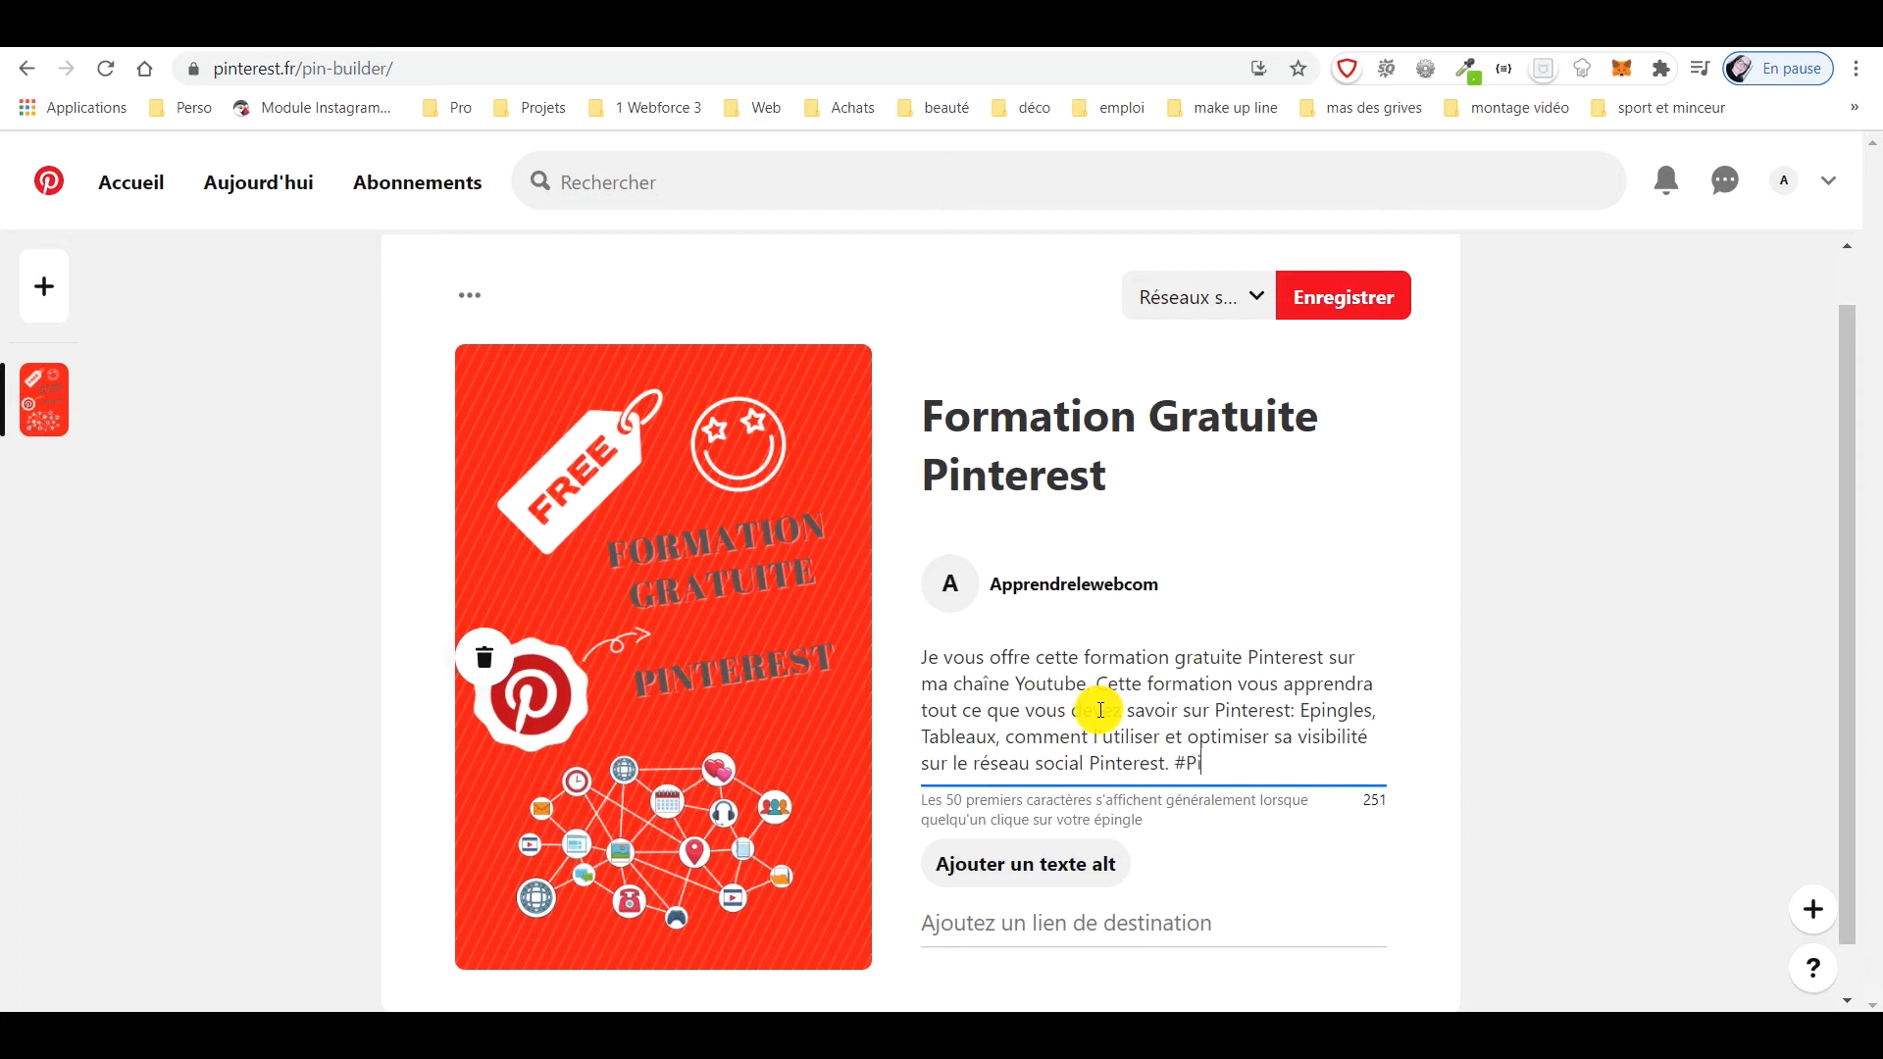
type("es")
key("BackSpace")
key("BackSpace")
type("est #Formation #graui")
key("BackSpace")
key("BackSpace")
type("tuit #formation gratuite")
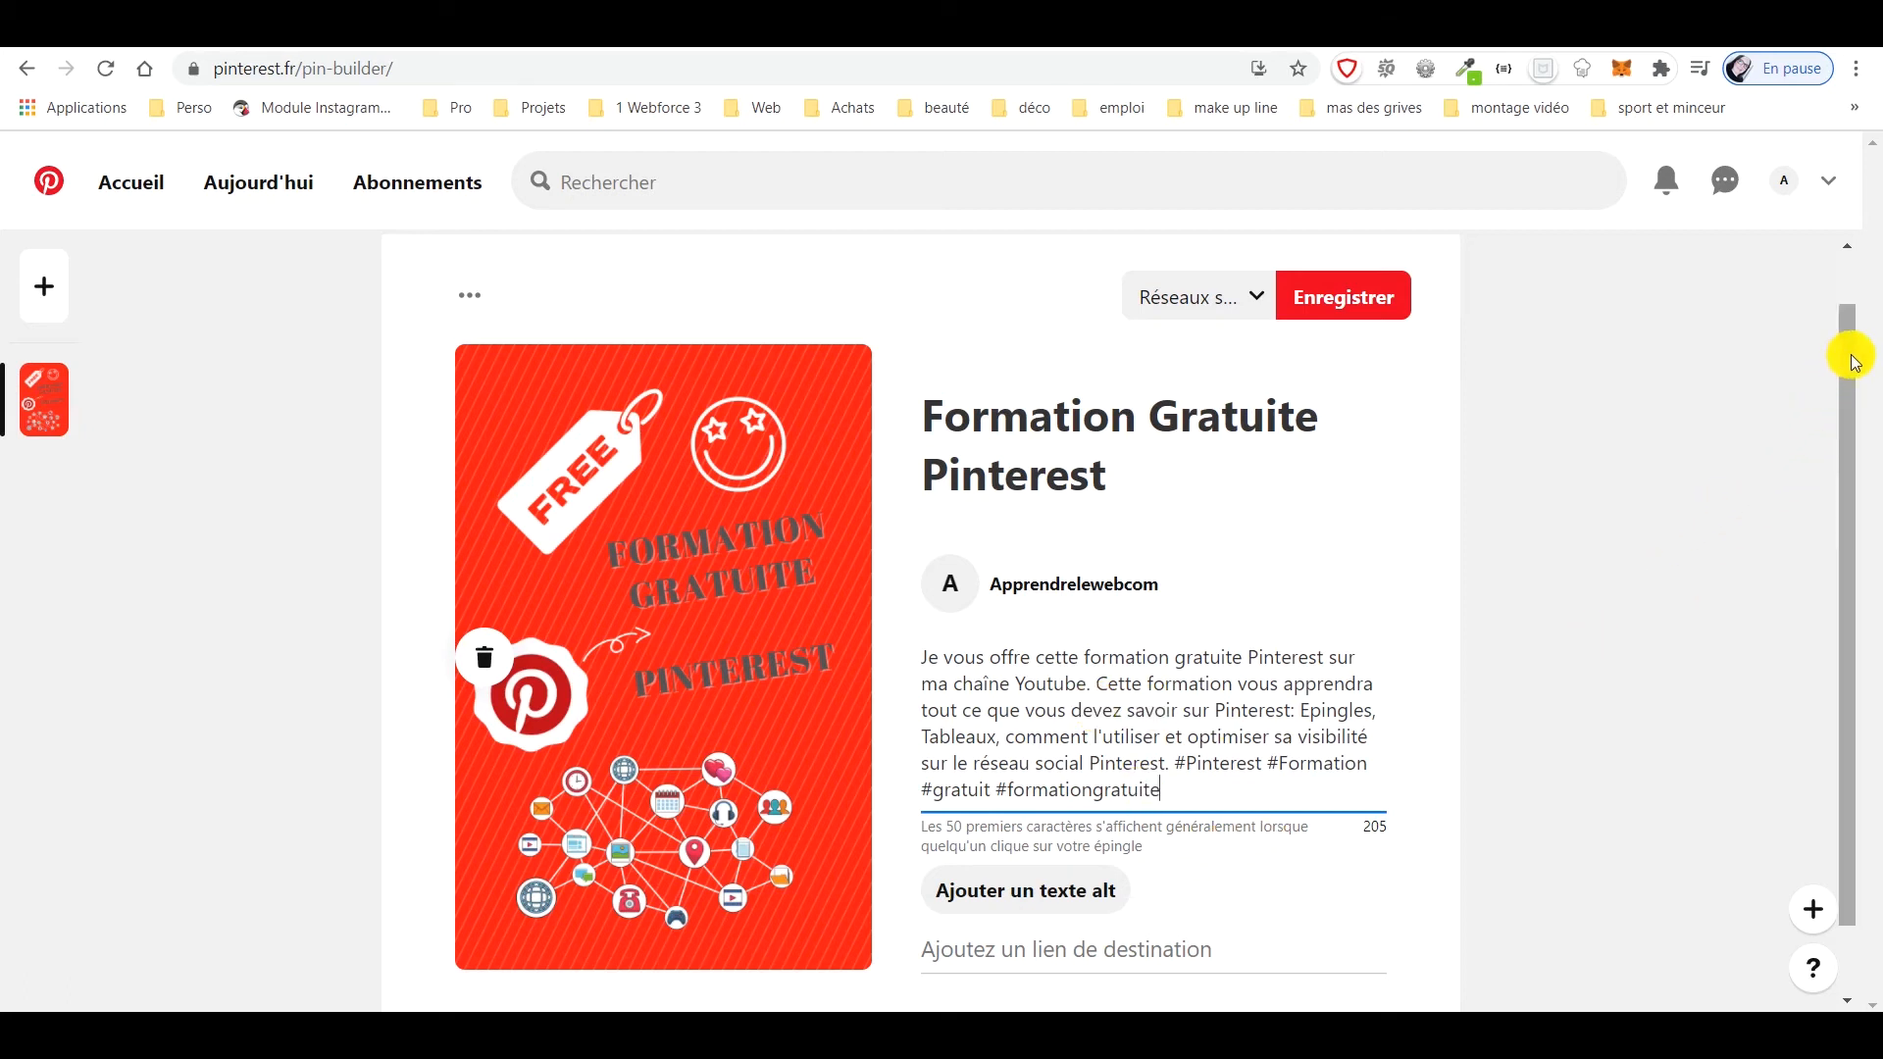
Add the alt text "Formation gratuite sur le réseau social Pinterest pour apprendre à bien l'utiliser" to the pin
scroll(1844, 398, "down", 2)
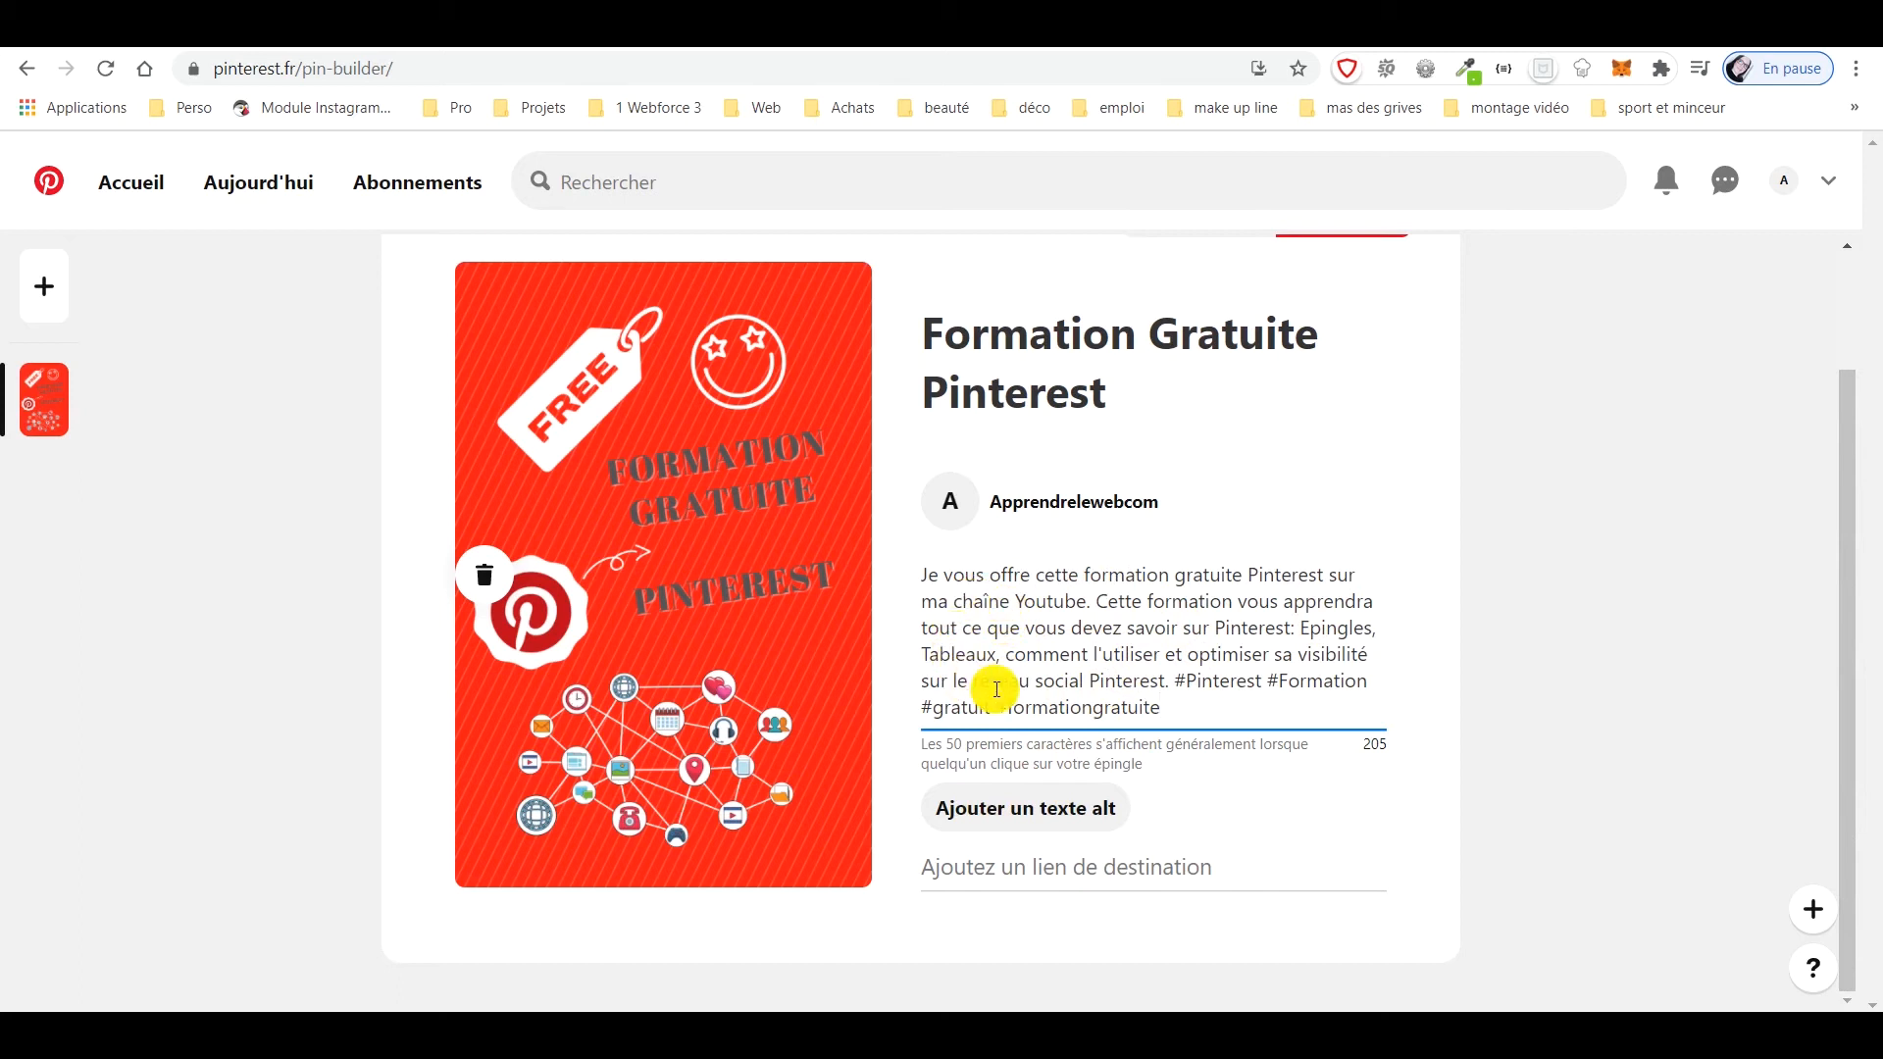
left_click(1030, 804)
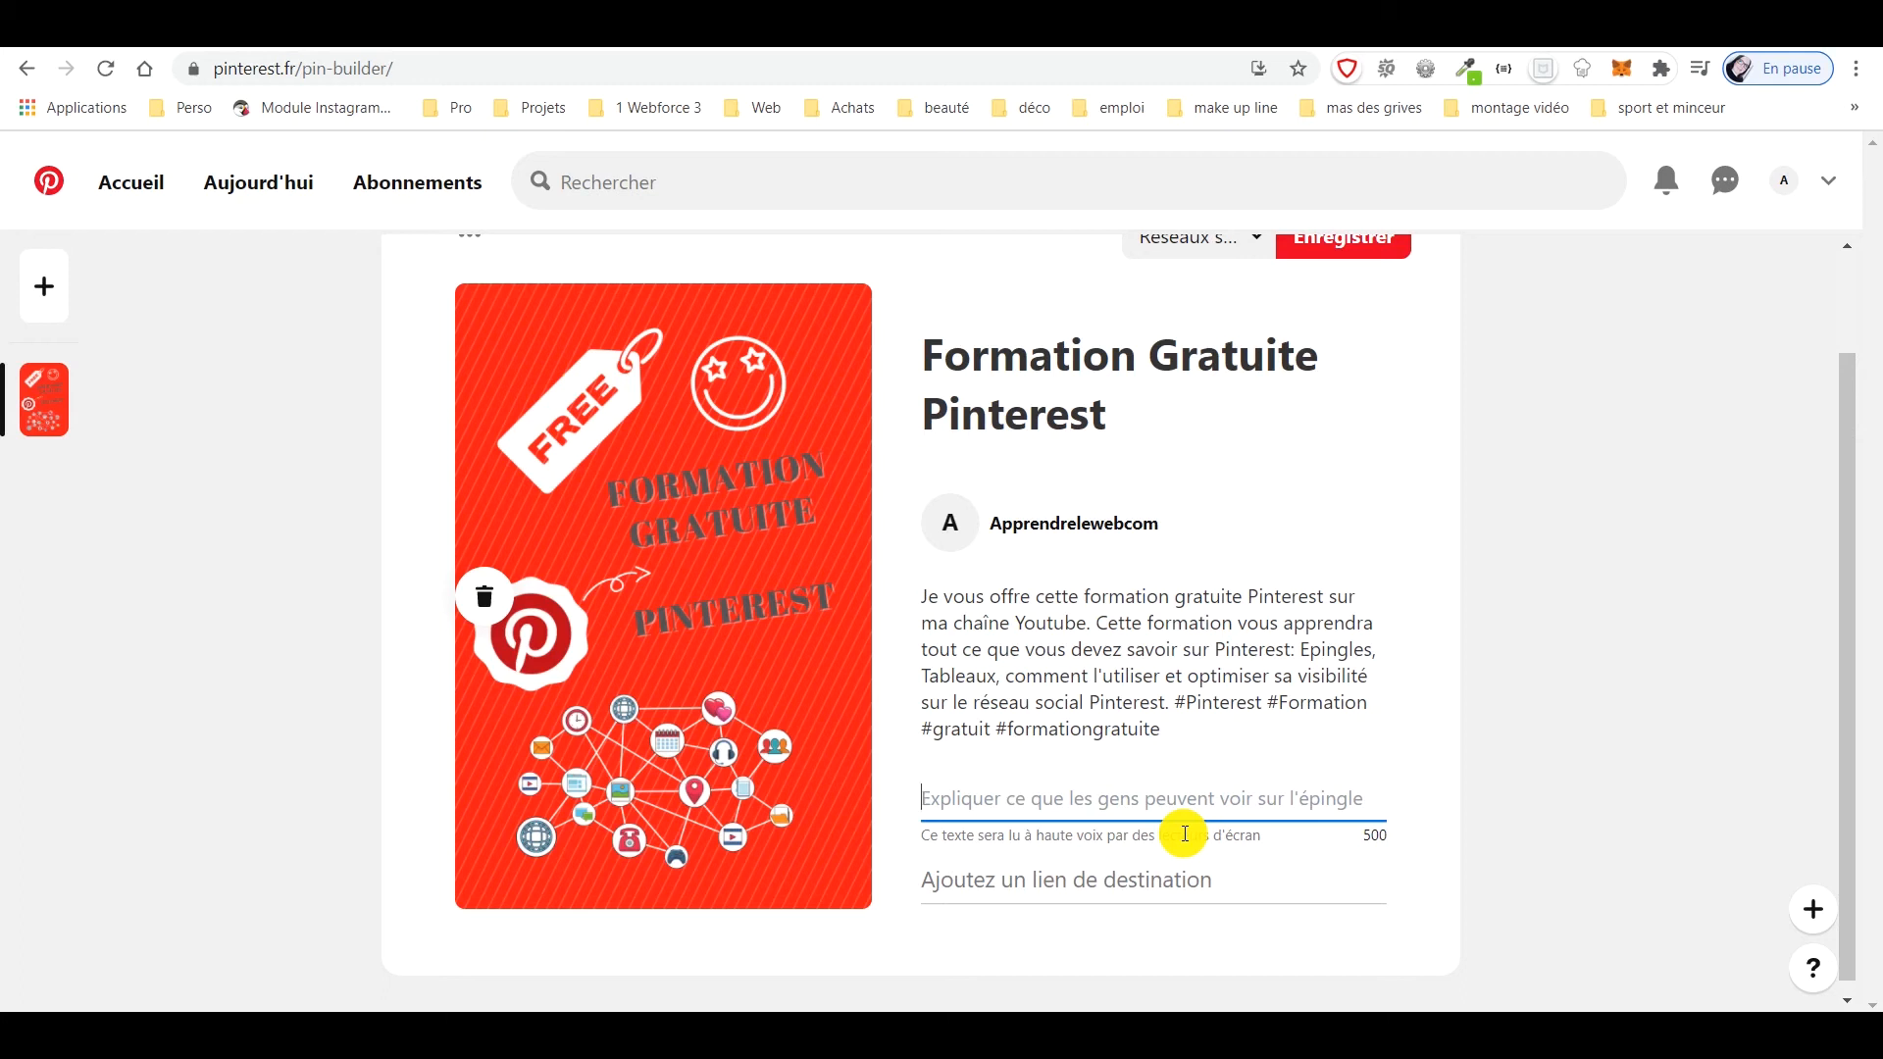
type("Formation gratuite ")
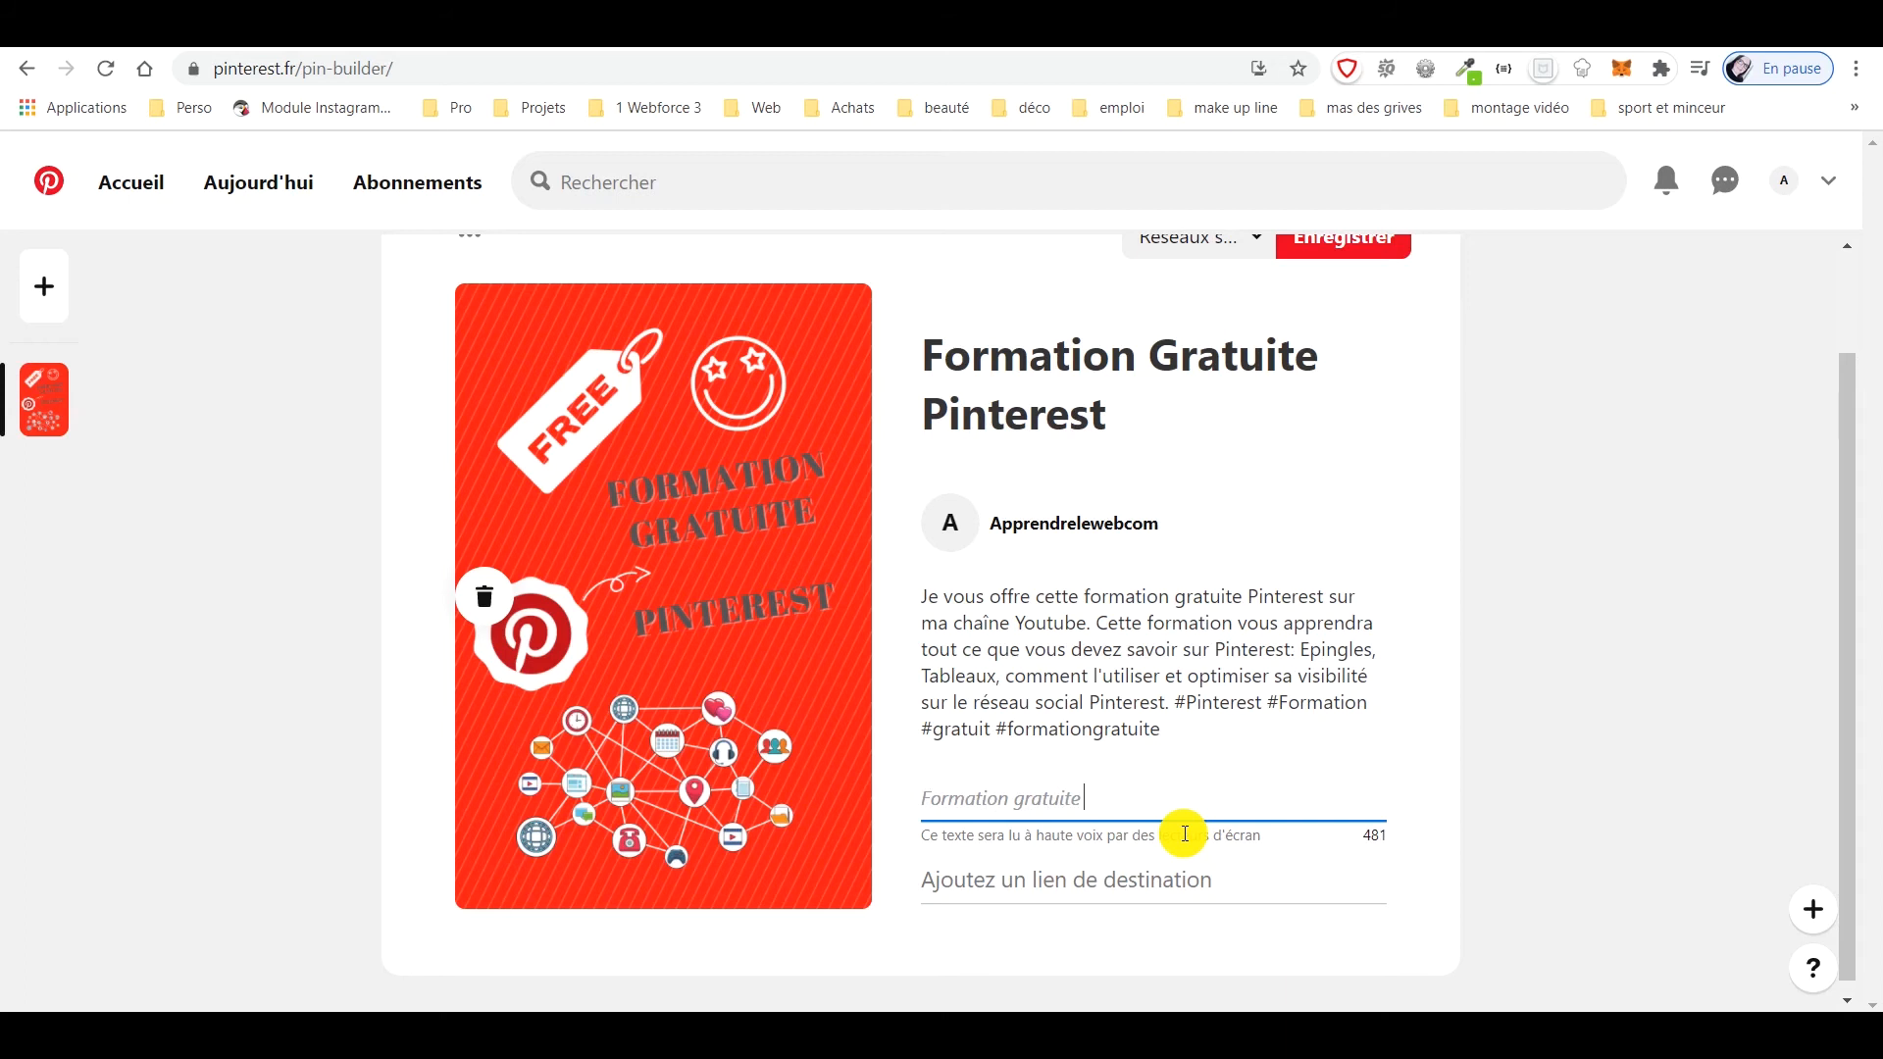
type("sur le réseau social Pinterest pour apprendre à bien l'utiliser")
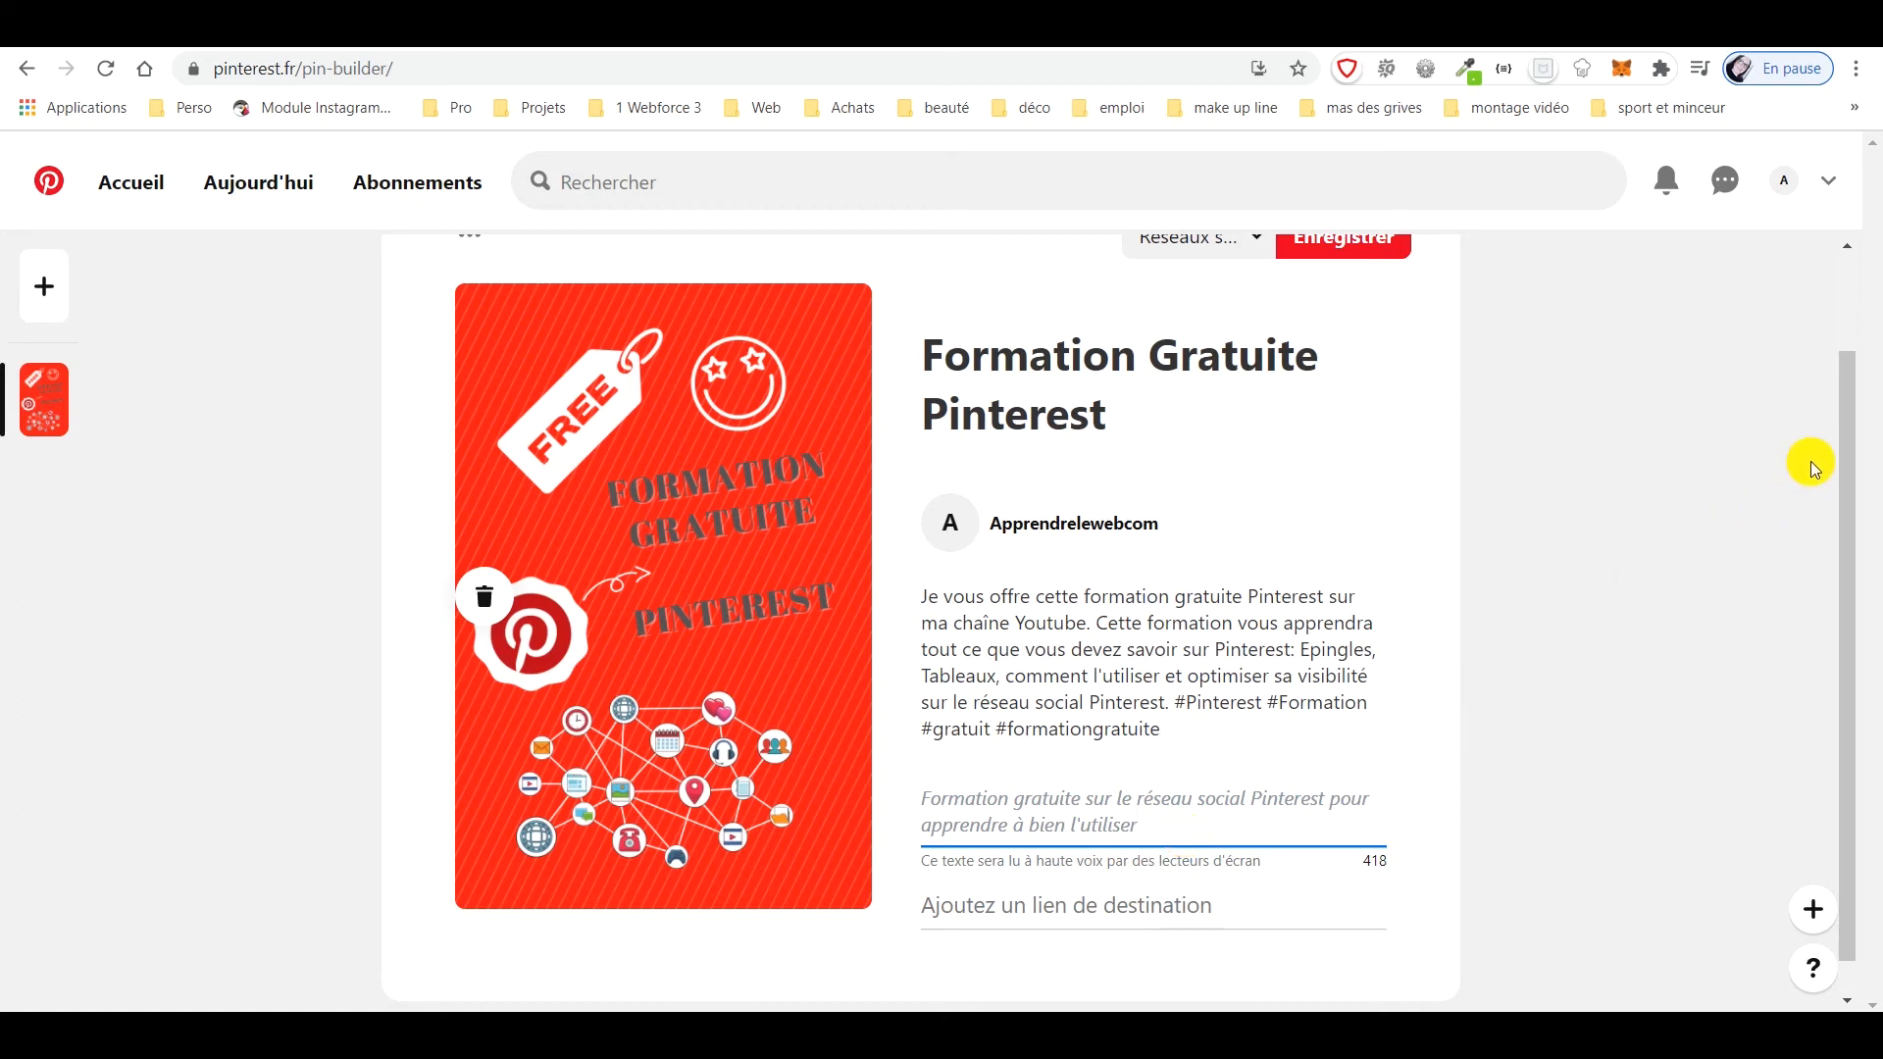
Switch to the Apprendre le Web channel on YouTube and open its full PINTEREST playlist
left_click_drag(1852, 412, 1854, 471)
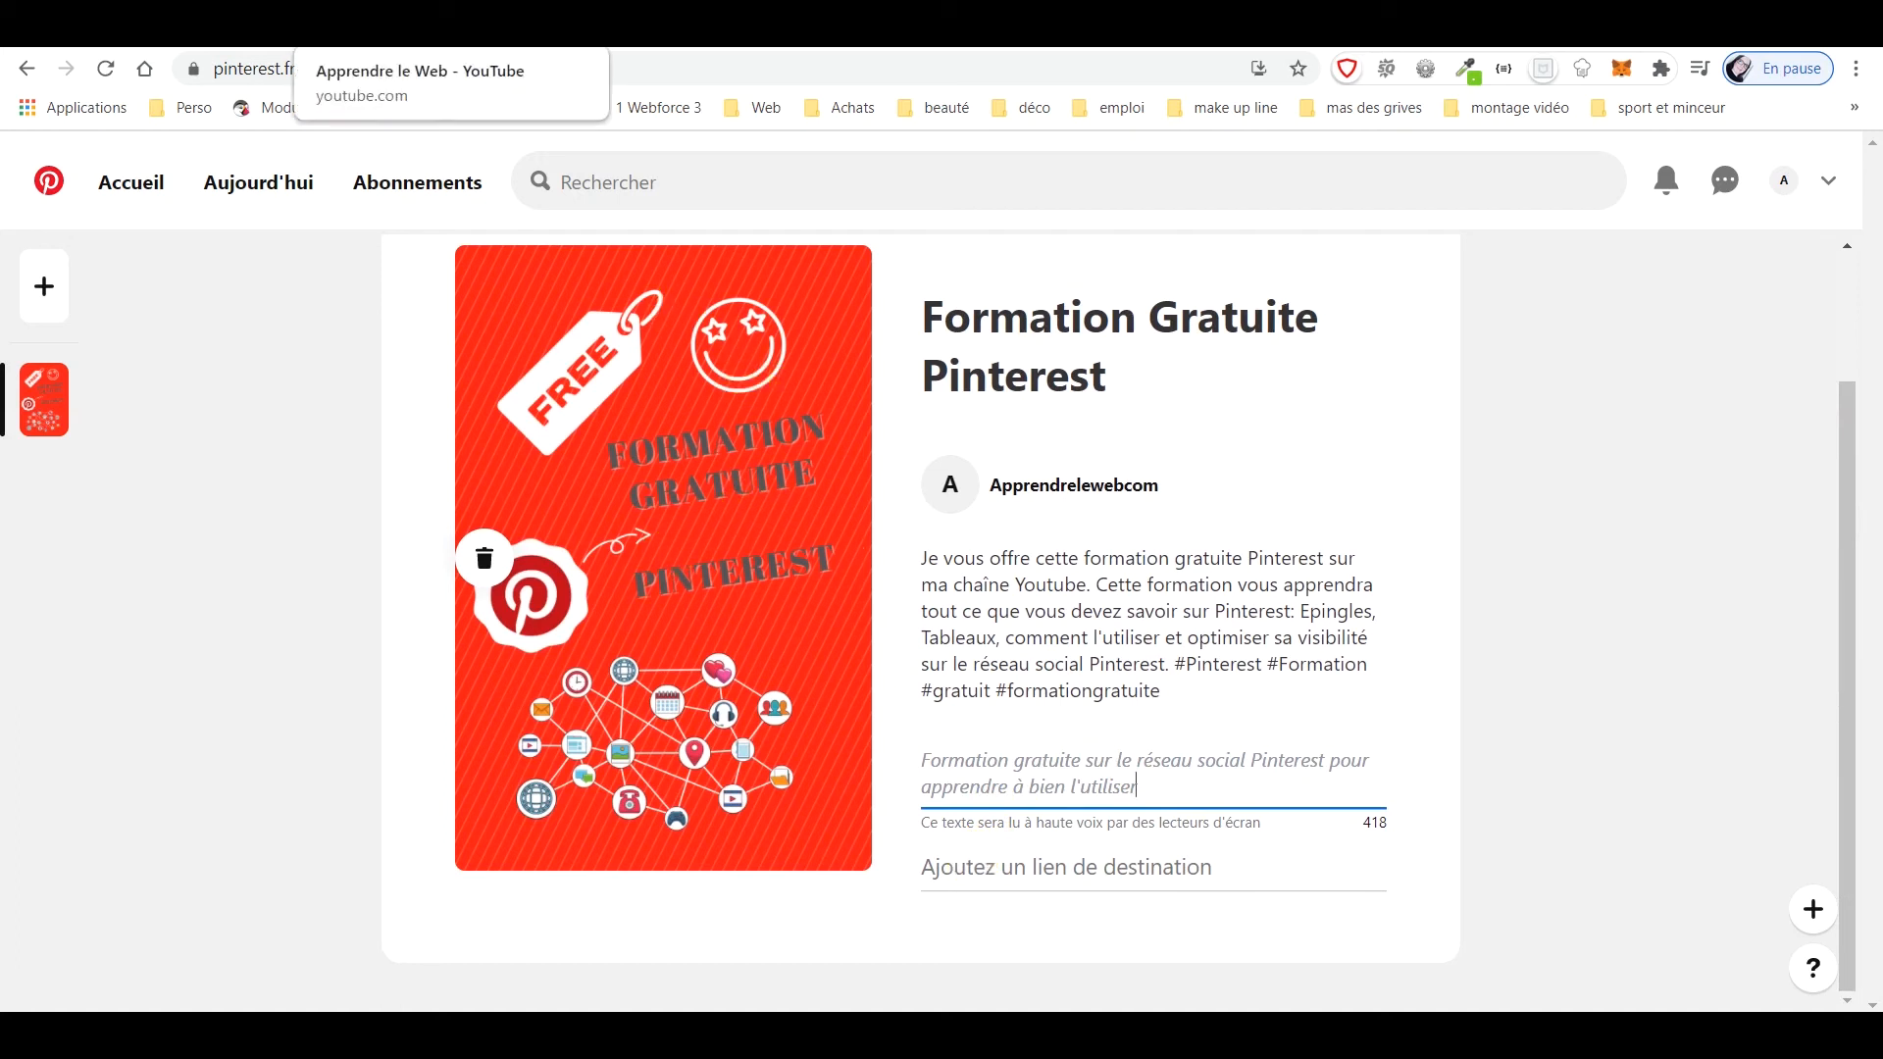
left_click(412, 24)
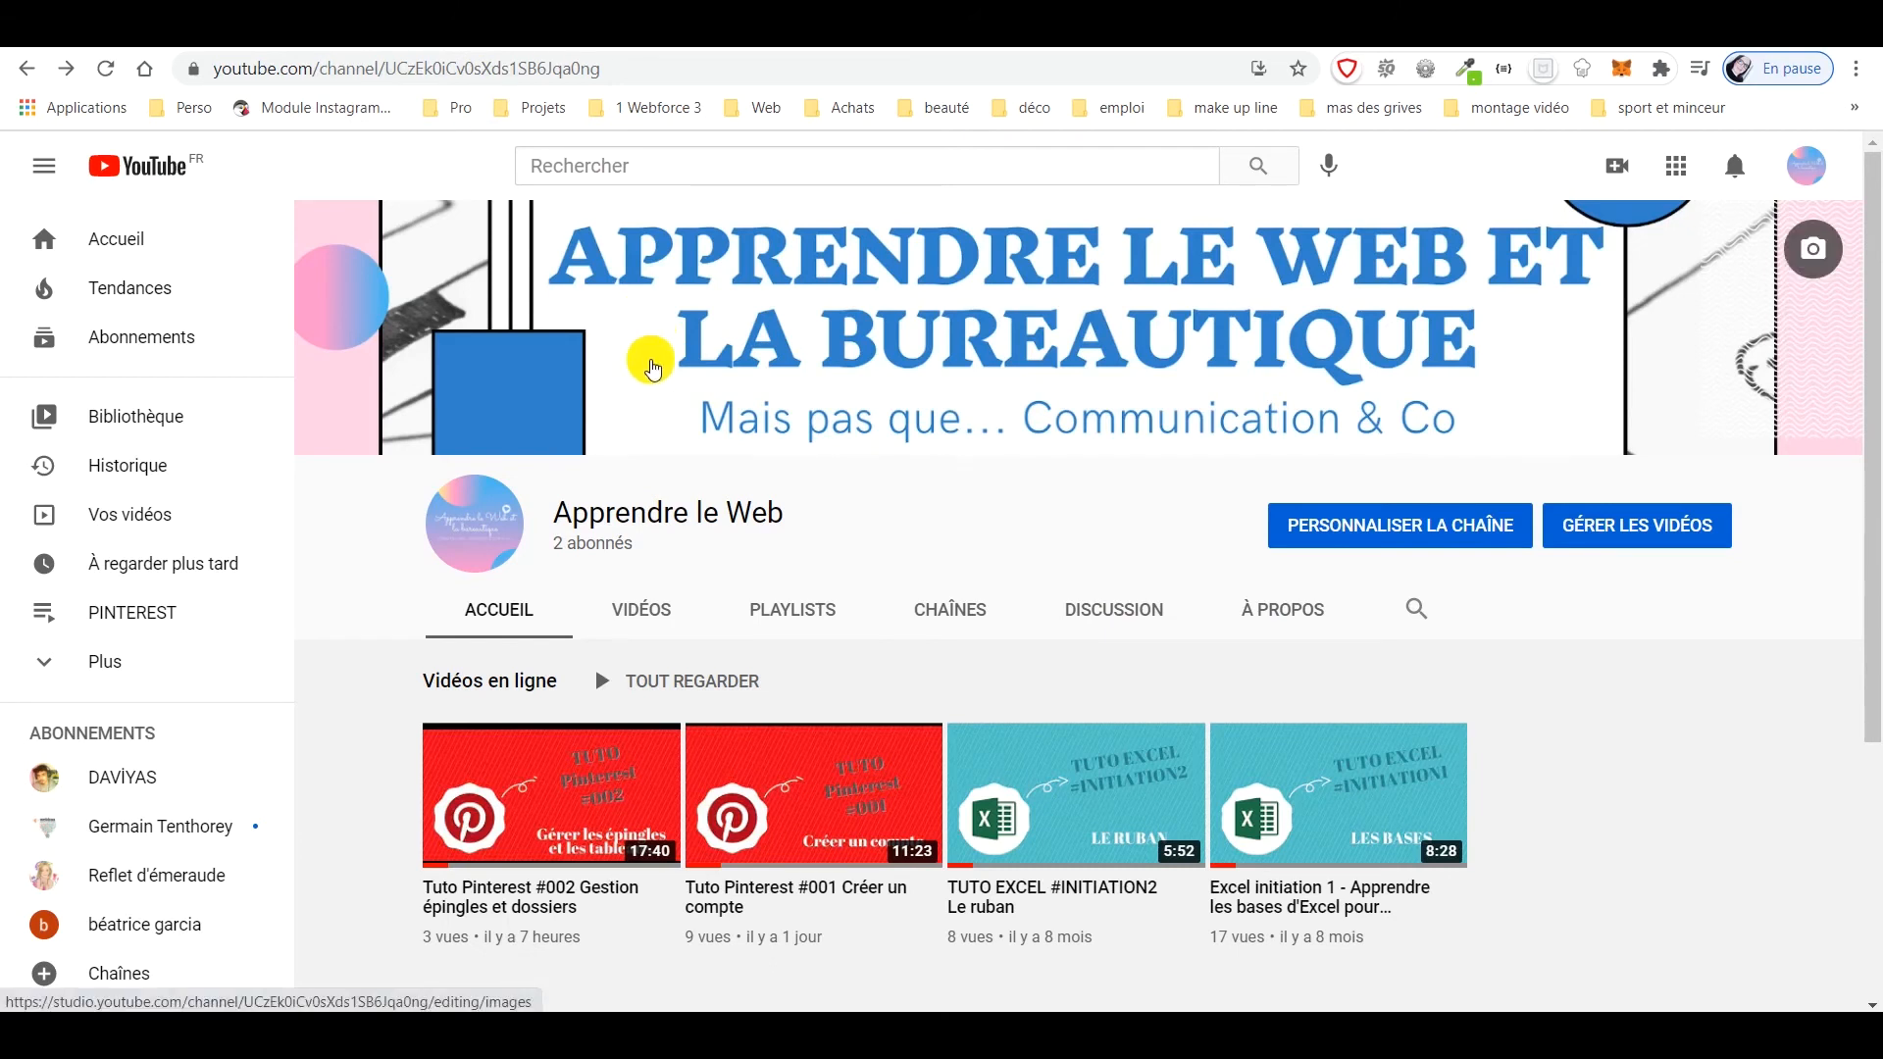
left_click(782, 624)
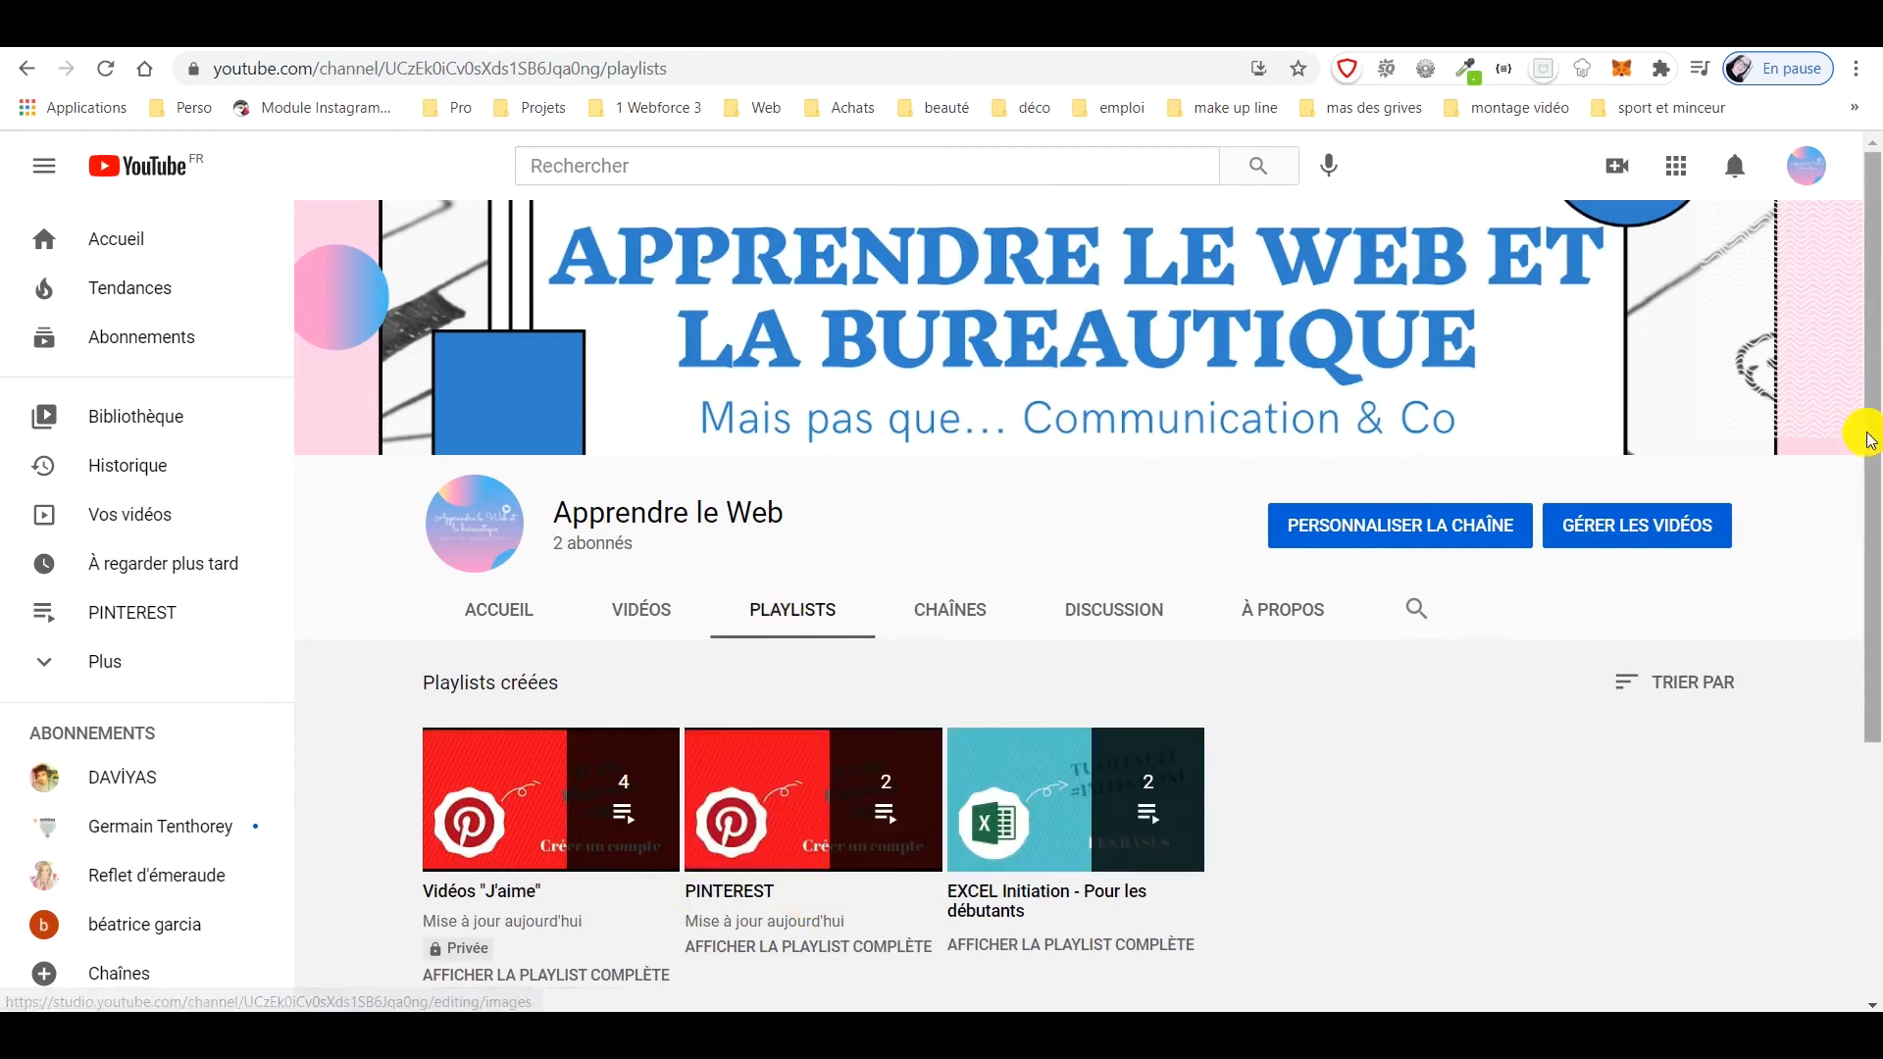
left_click_drag(1869, 438, 1870, 561)
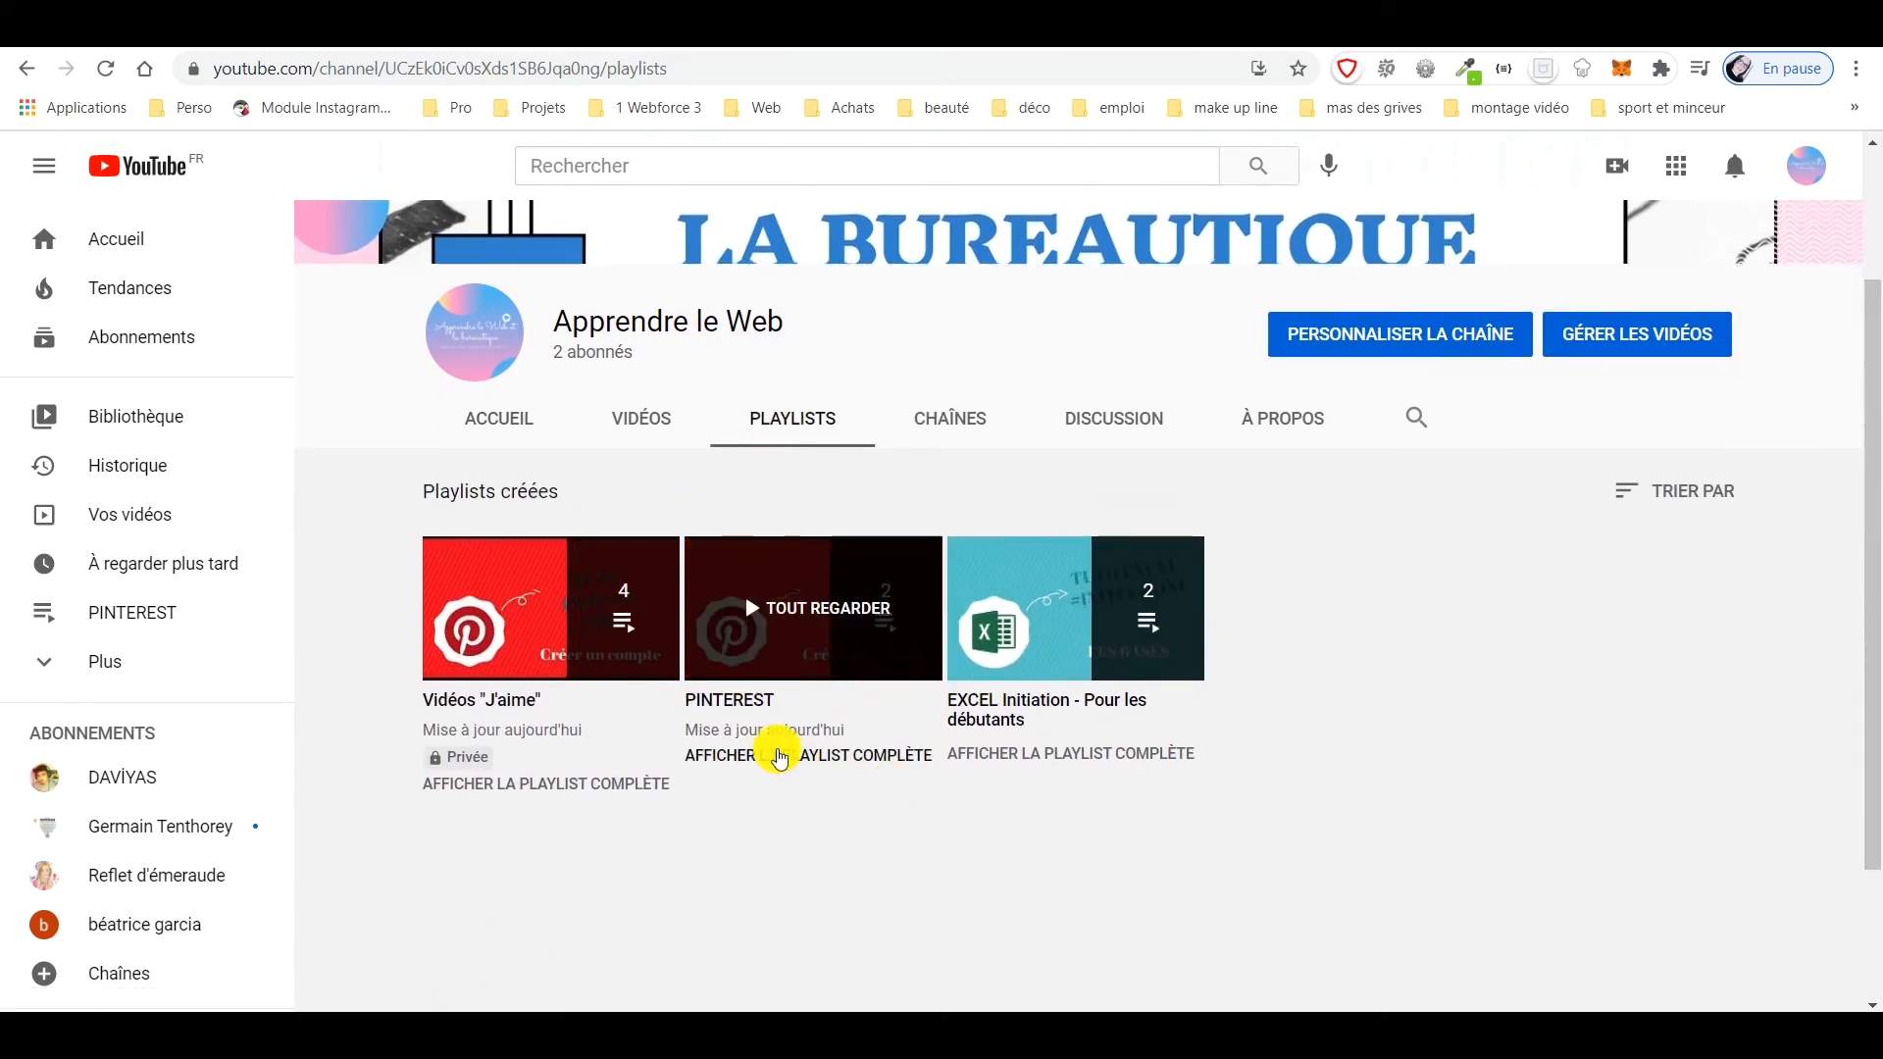
left_click(775, 758)
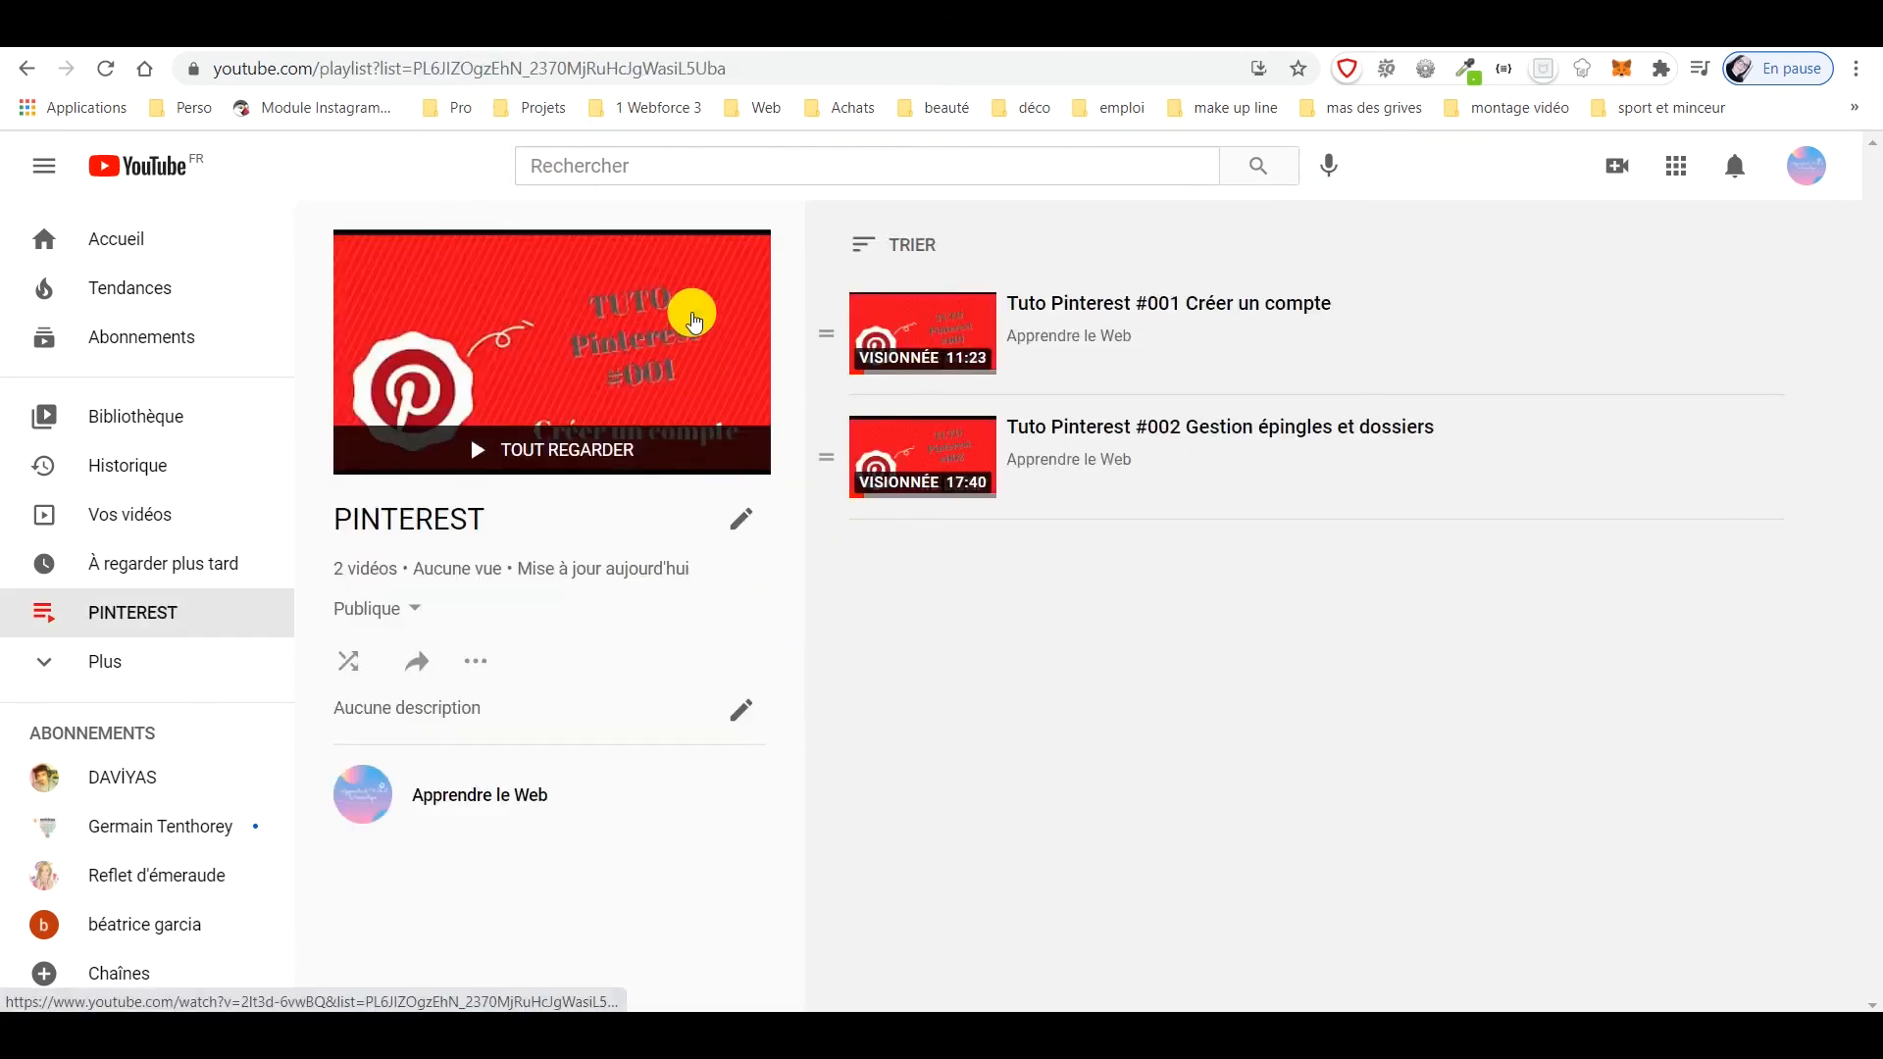
Copy the PINTEREST playlist's URL and paste it as the pin's destination link back in the Pinterest pin builder
left_click(601, 67)
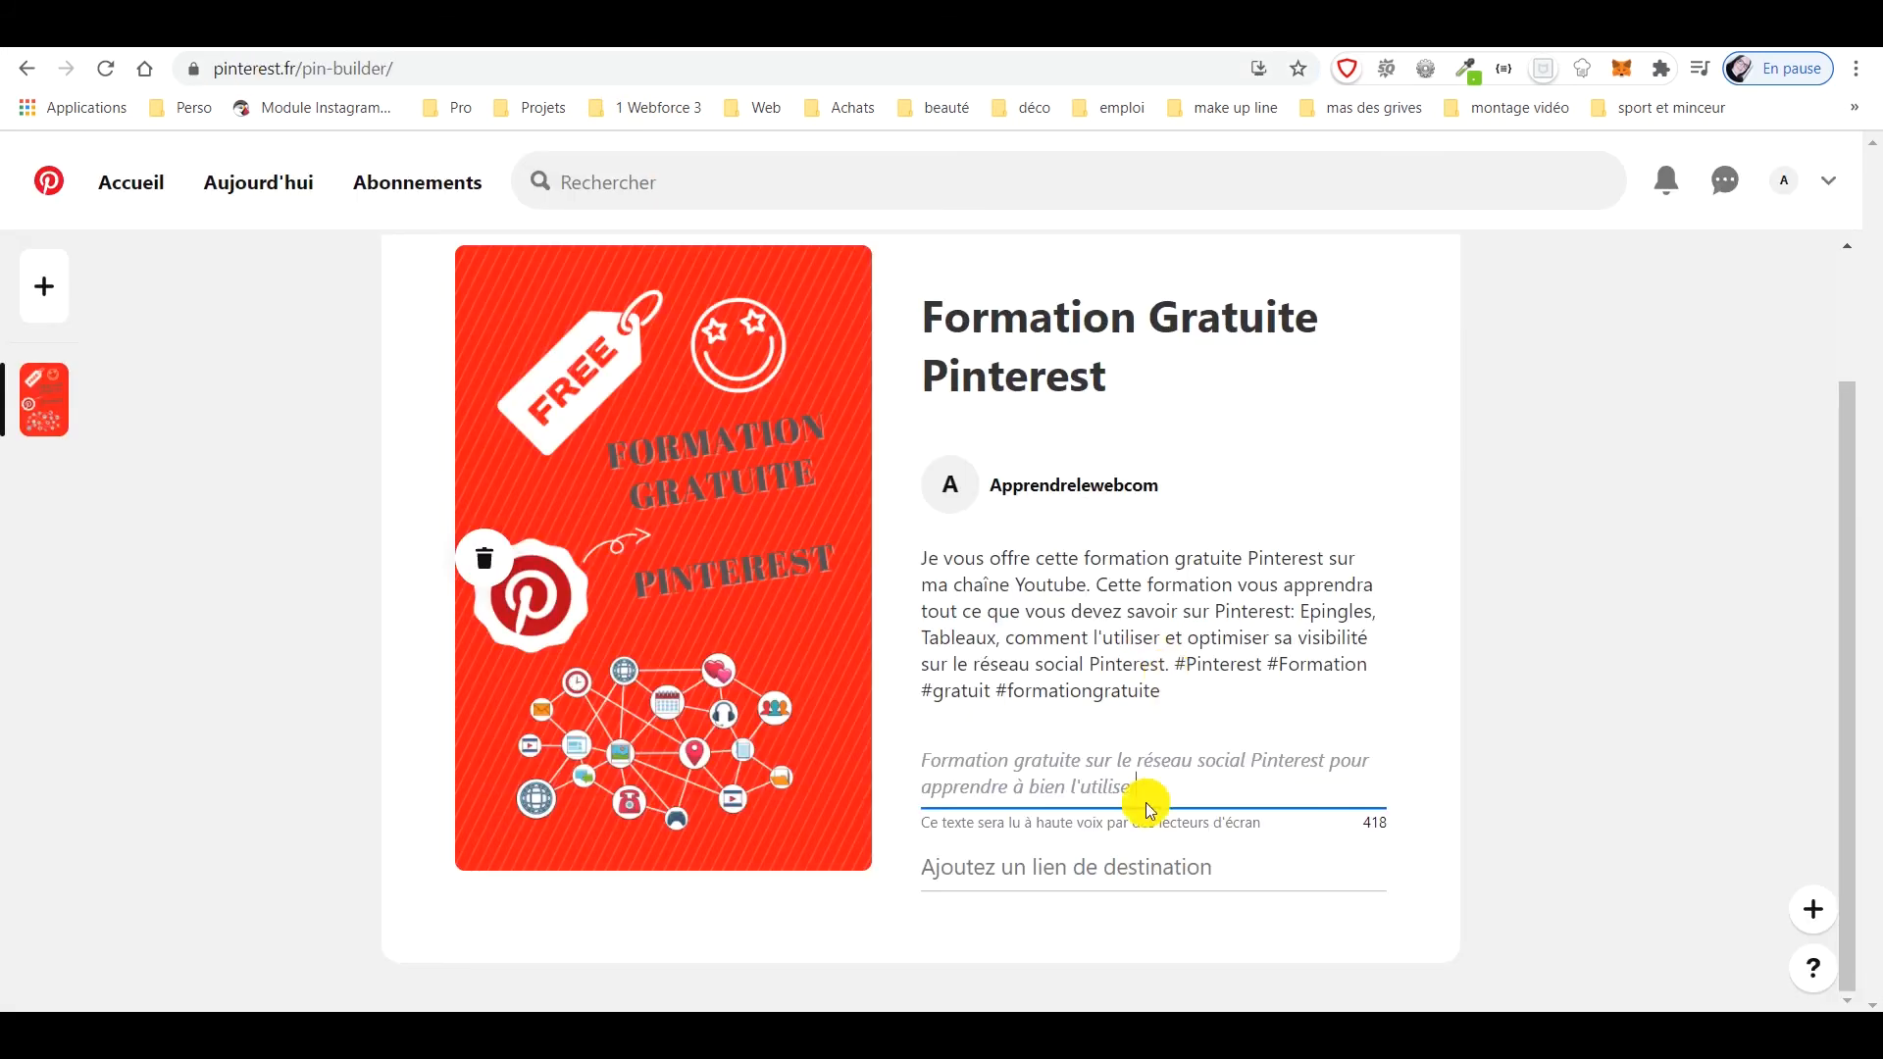
left_click(1135, 871)
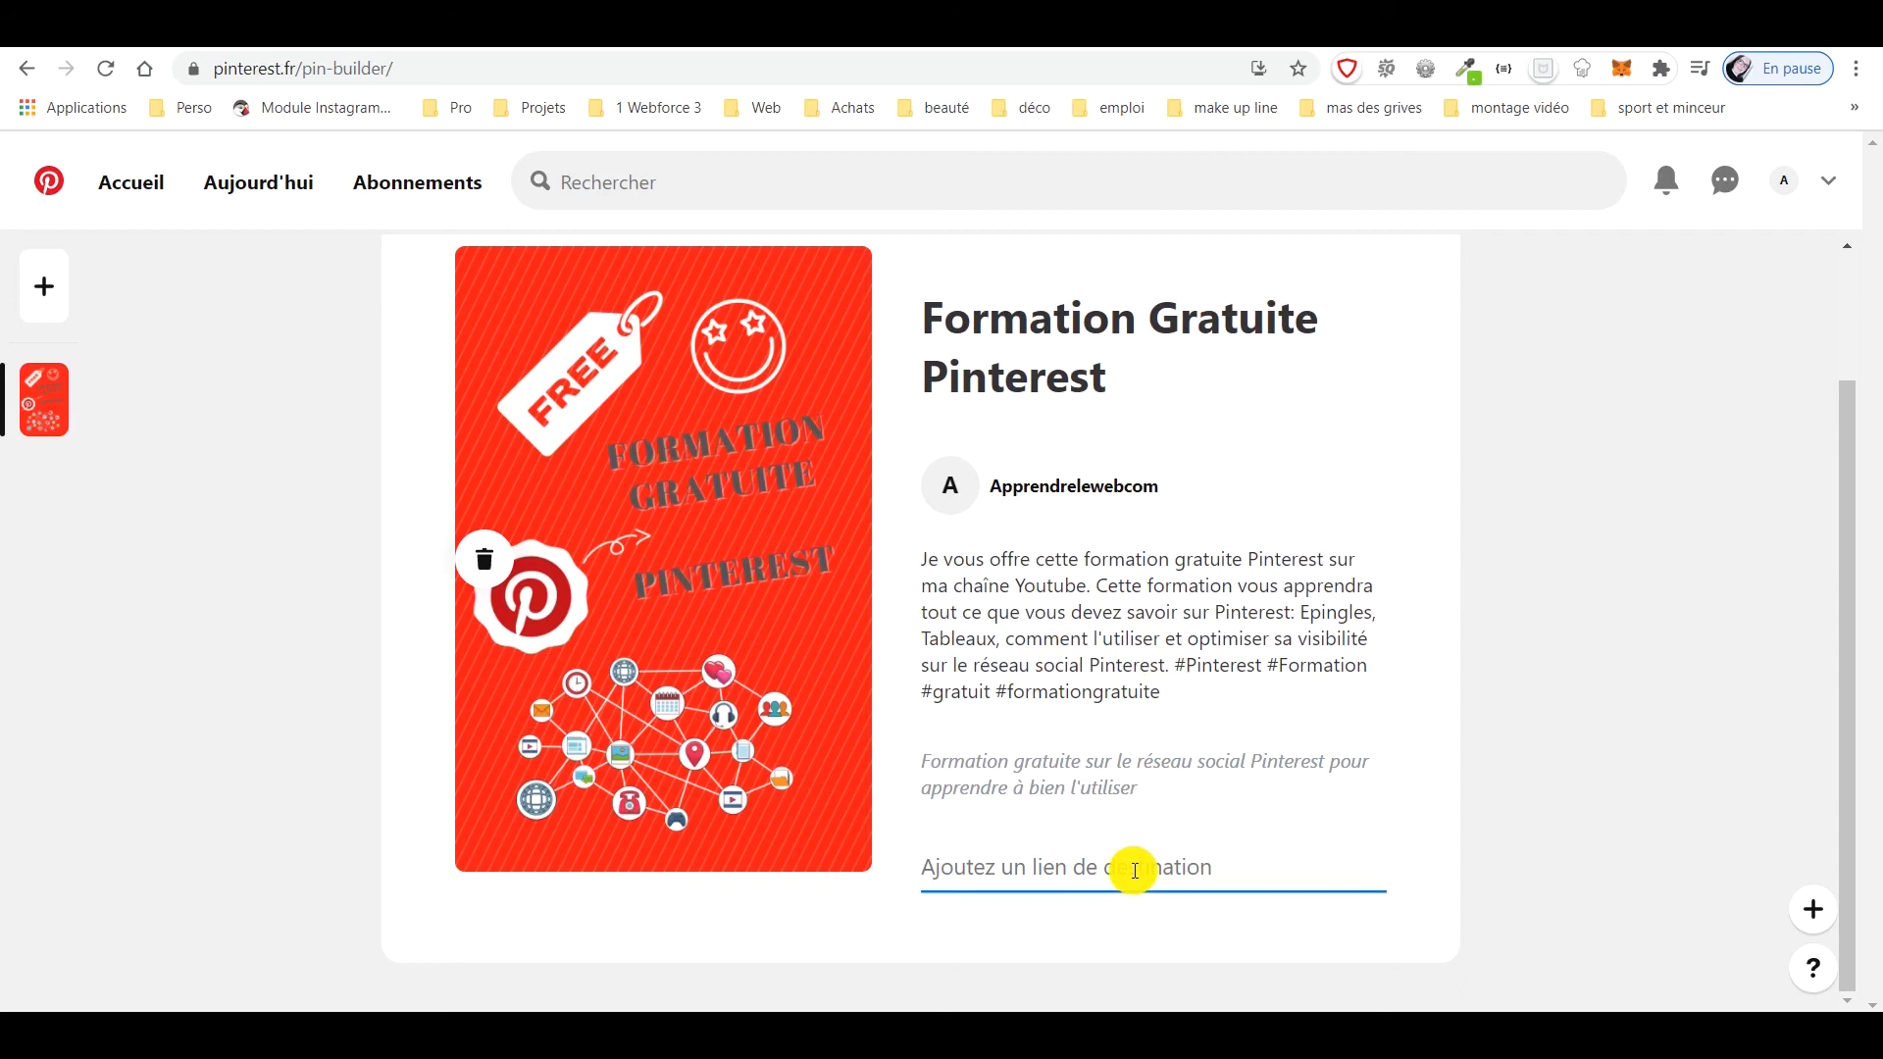
key("ctrl+v")
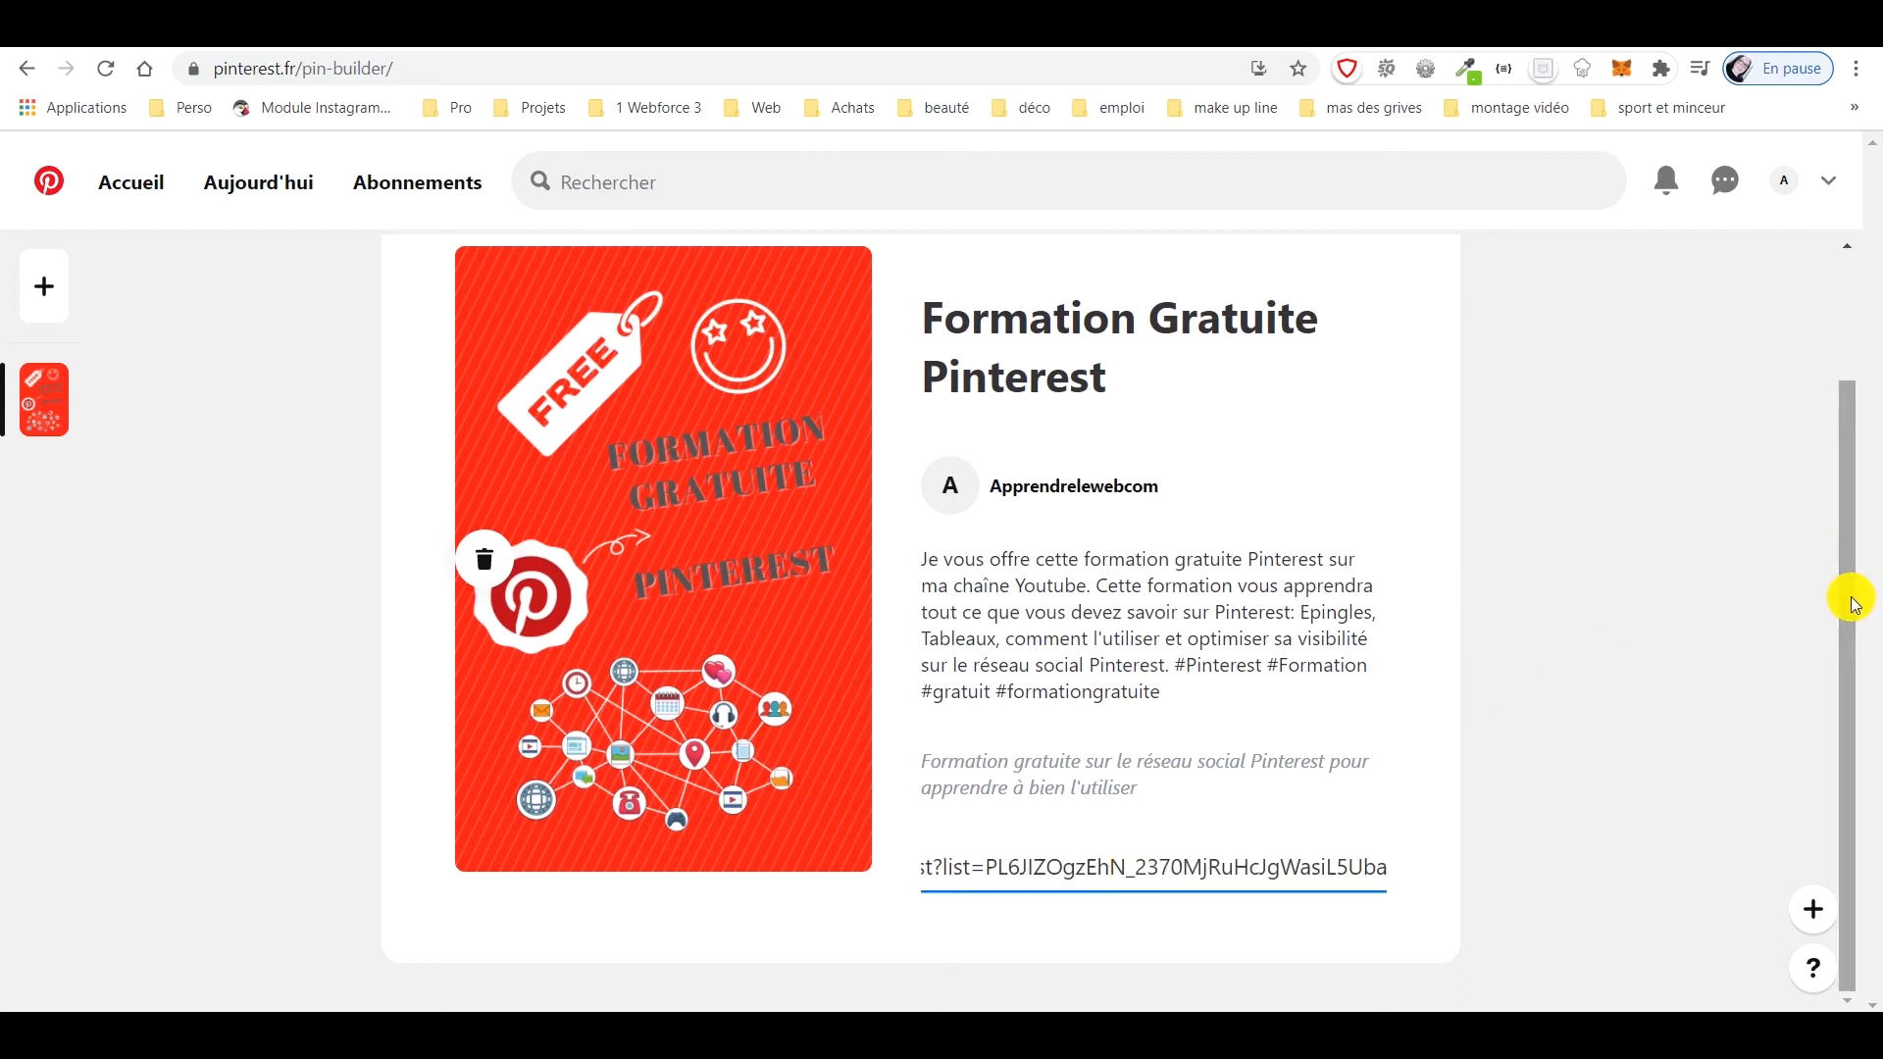
Create a new section named "Pinterest" in the Réseaux sociaux board as the pin's saving location
left_click_drag(1850, 596, 1816, 451)
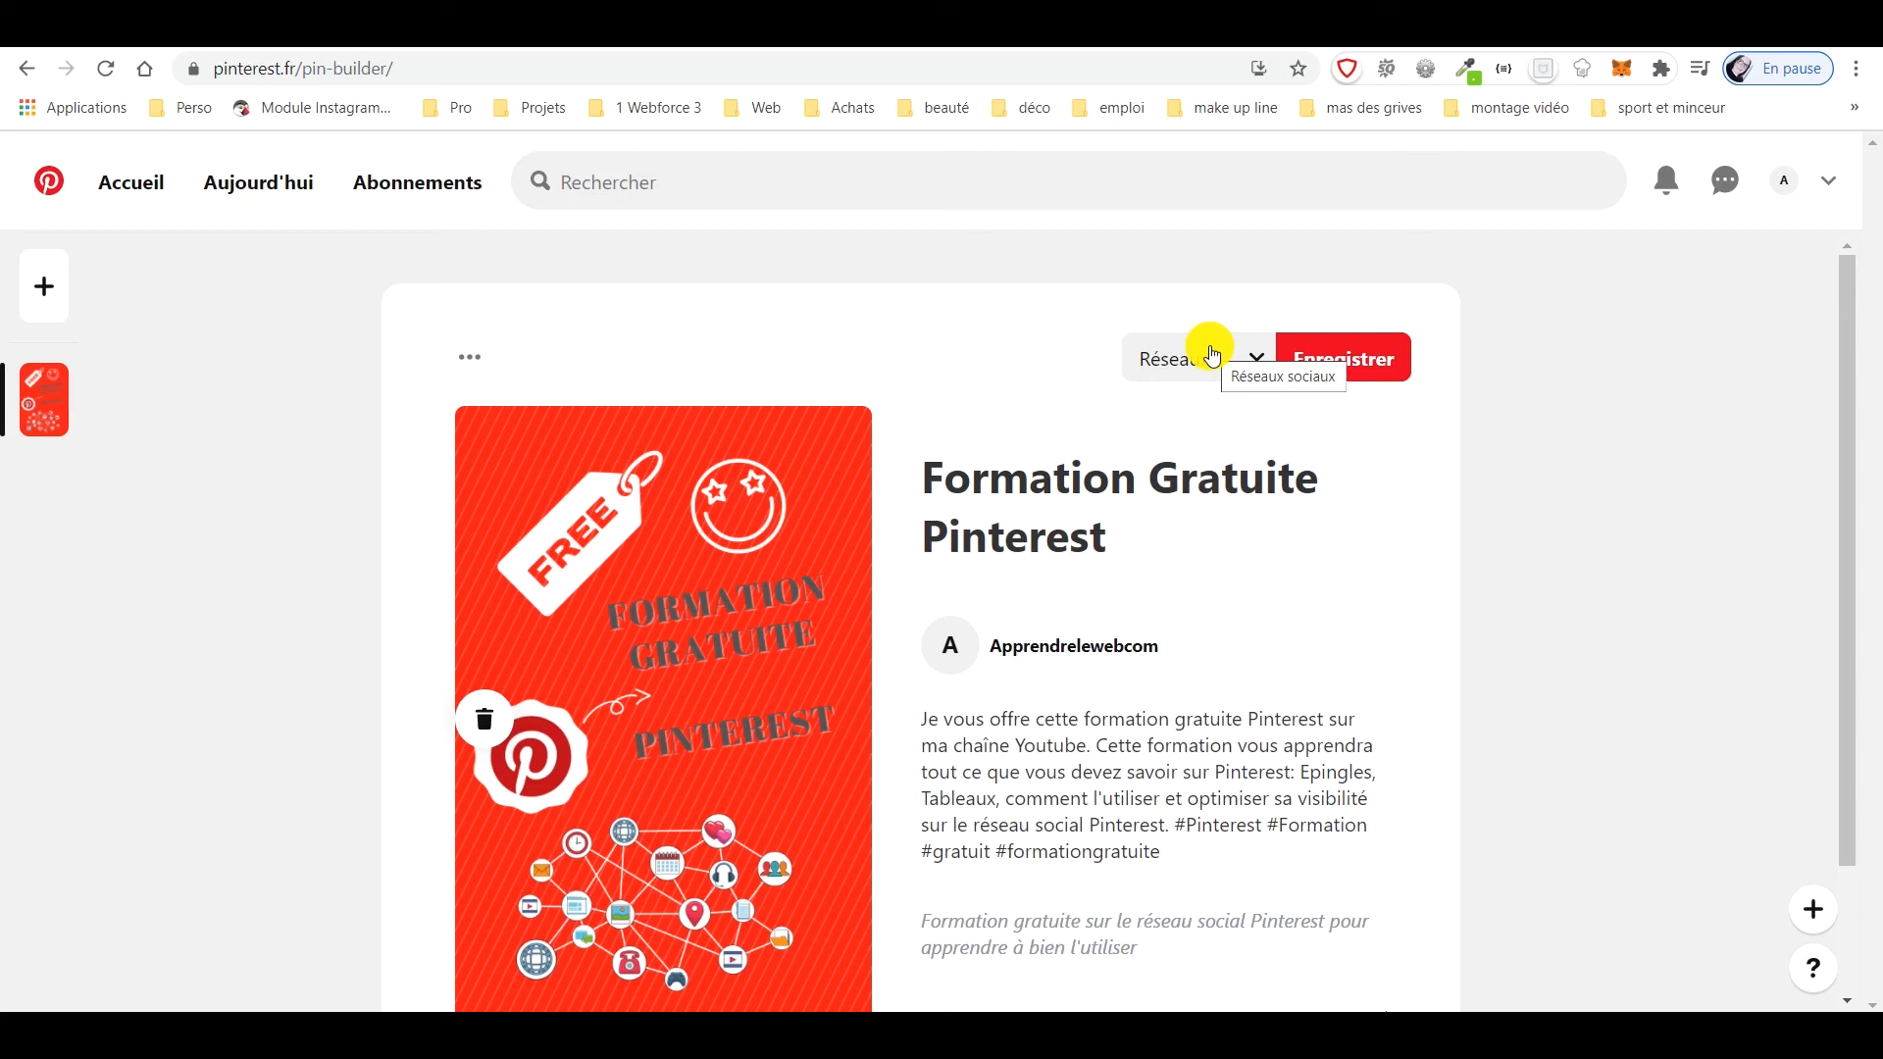
left_click(1260, 361)
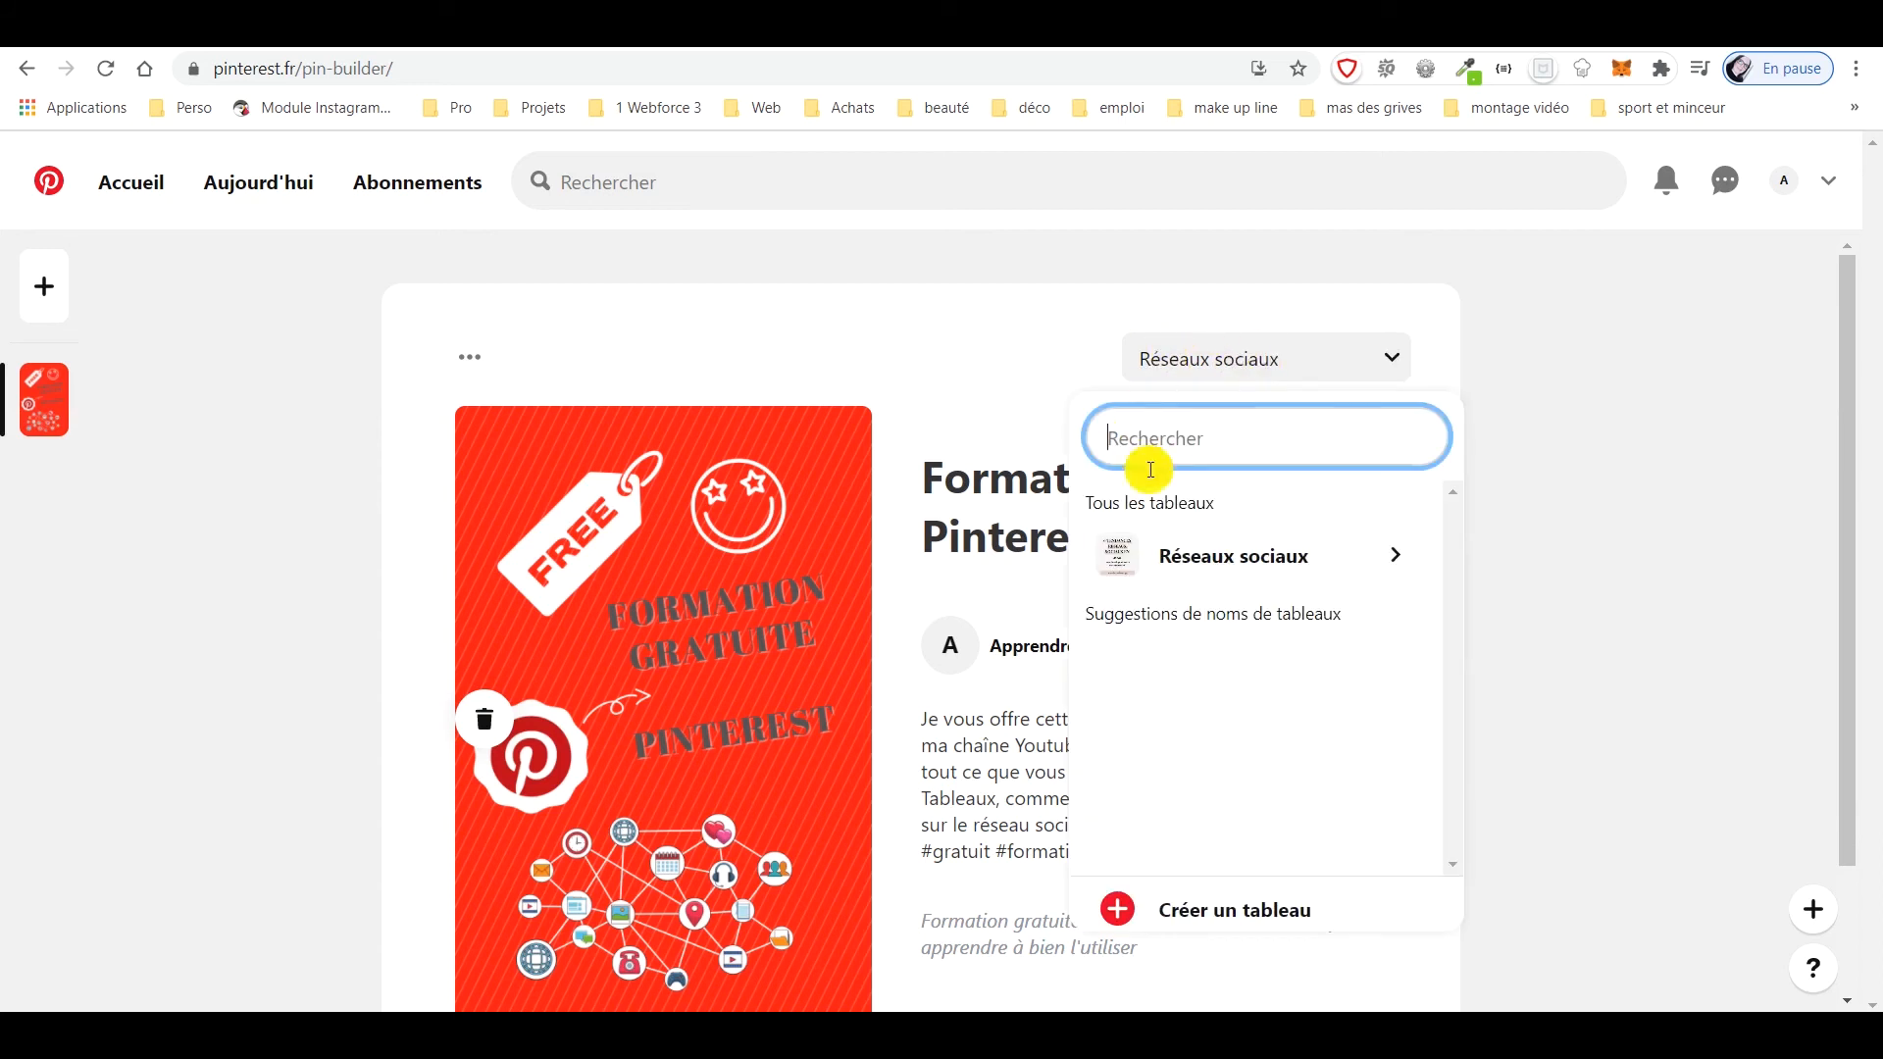
left_click(1395, 562)
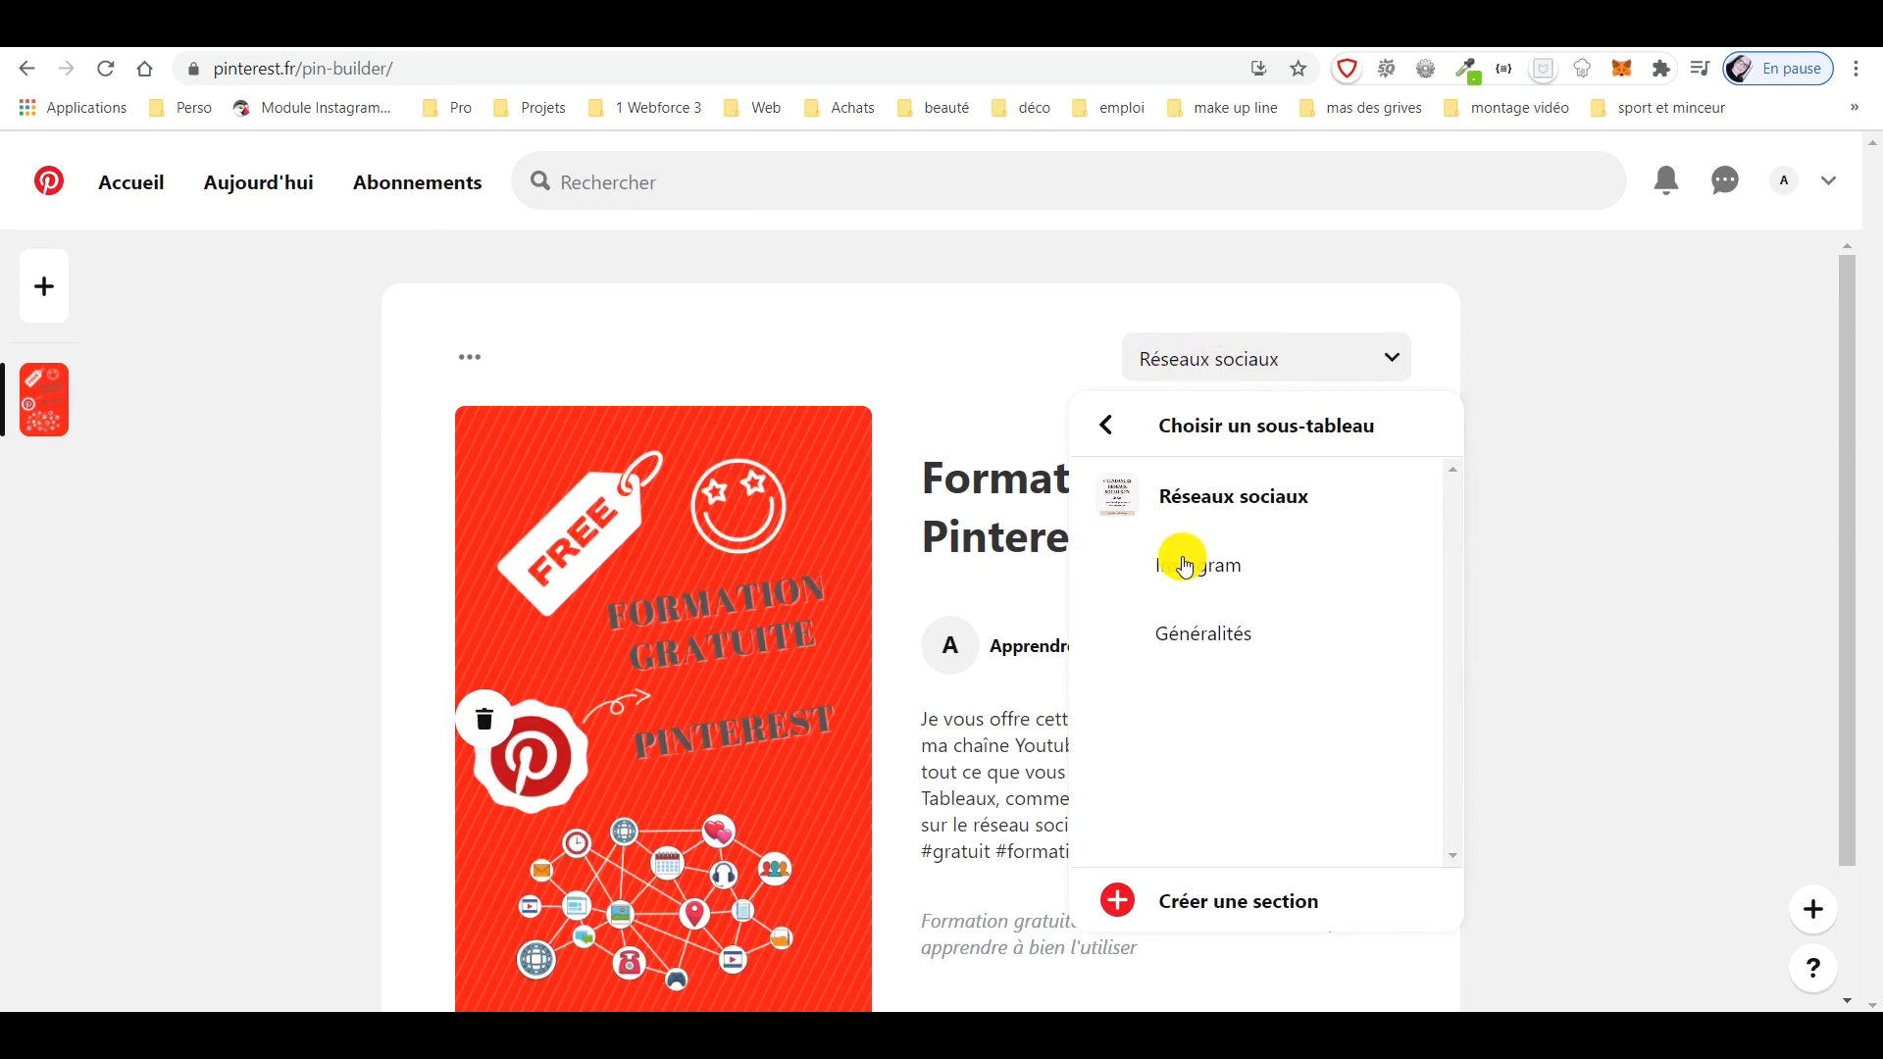
mouse_move(1239, 587)
mouse_move(1198, 638)
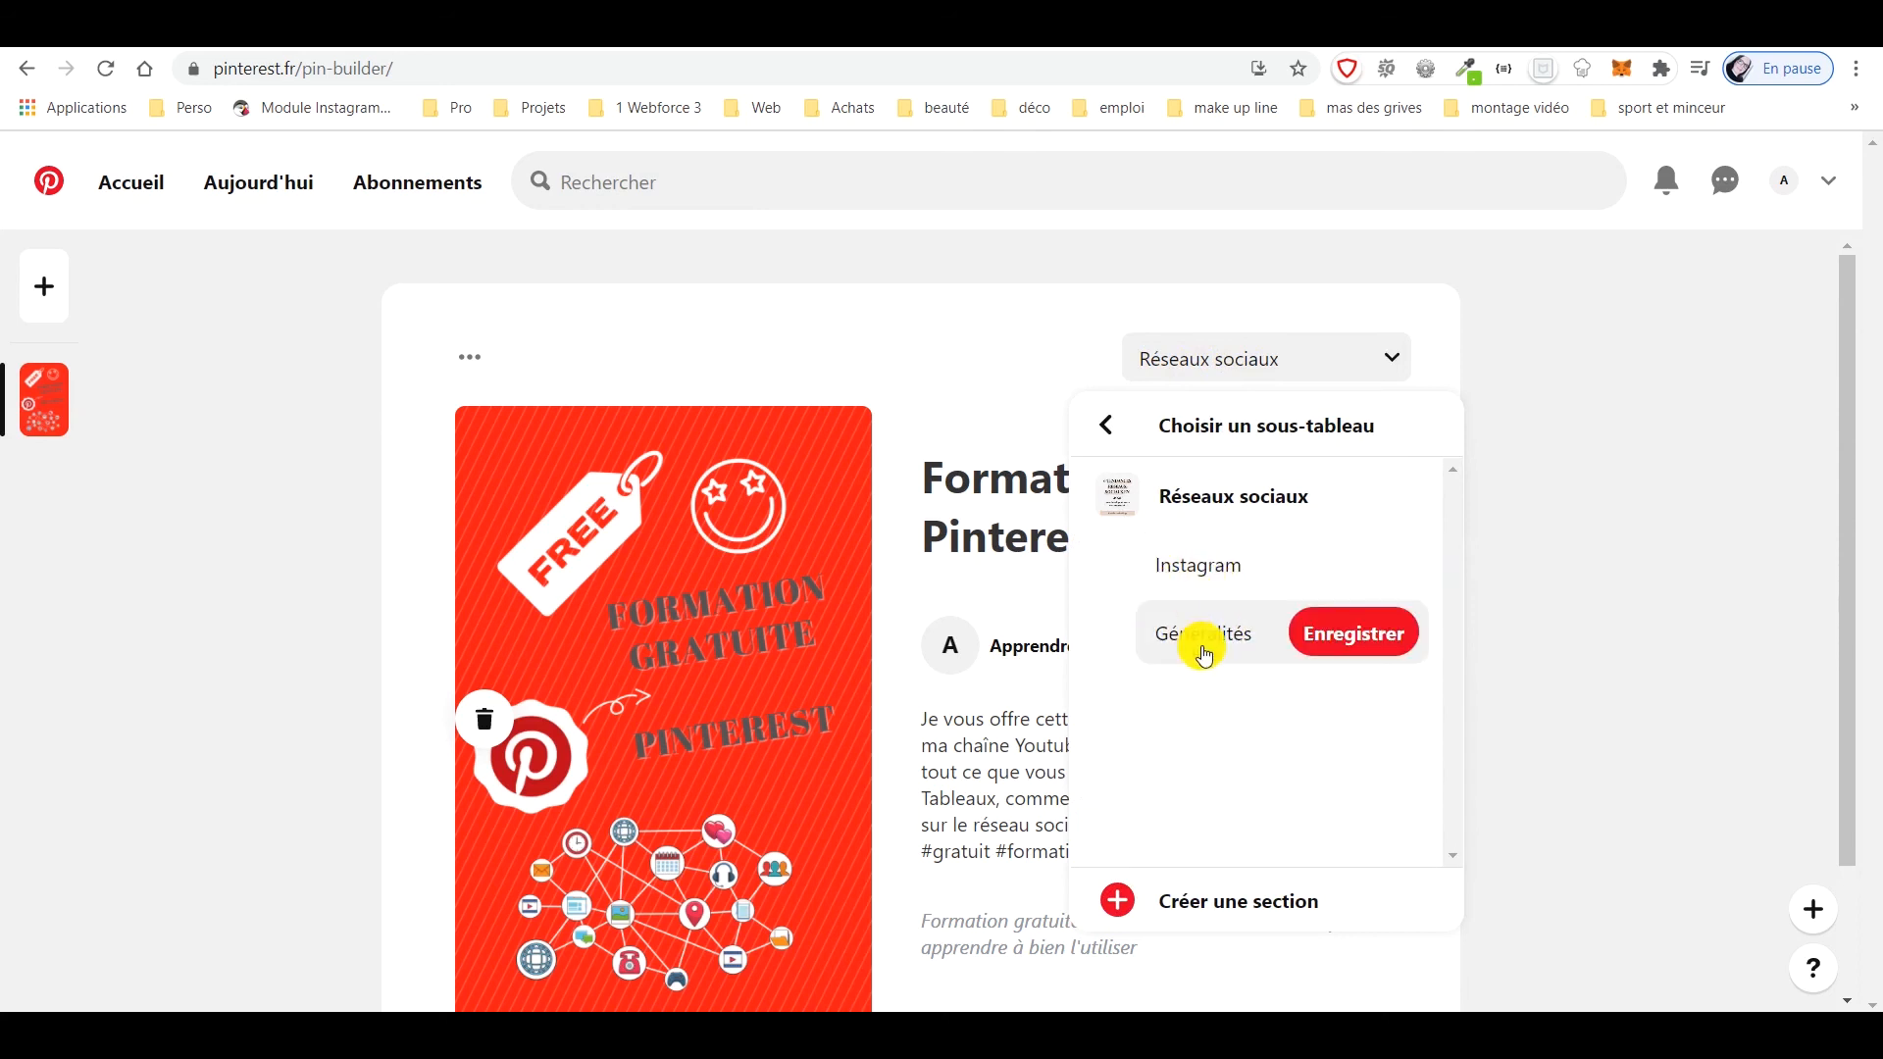
left_click(1208, 908)
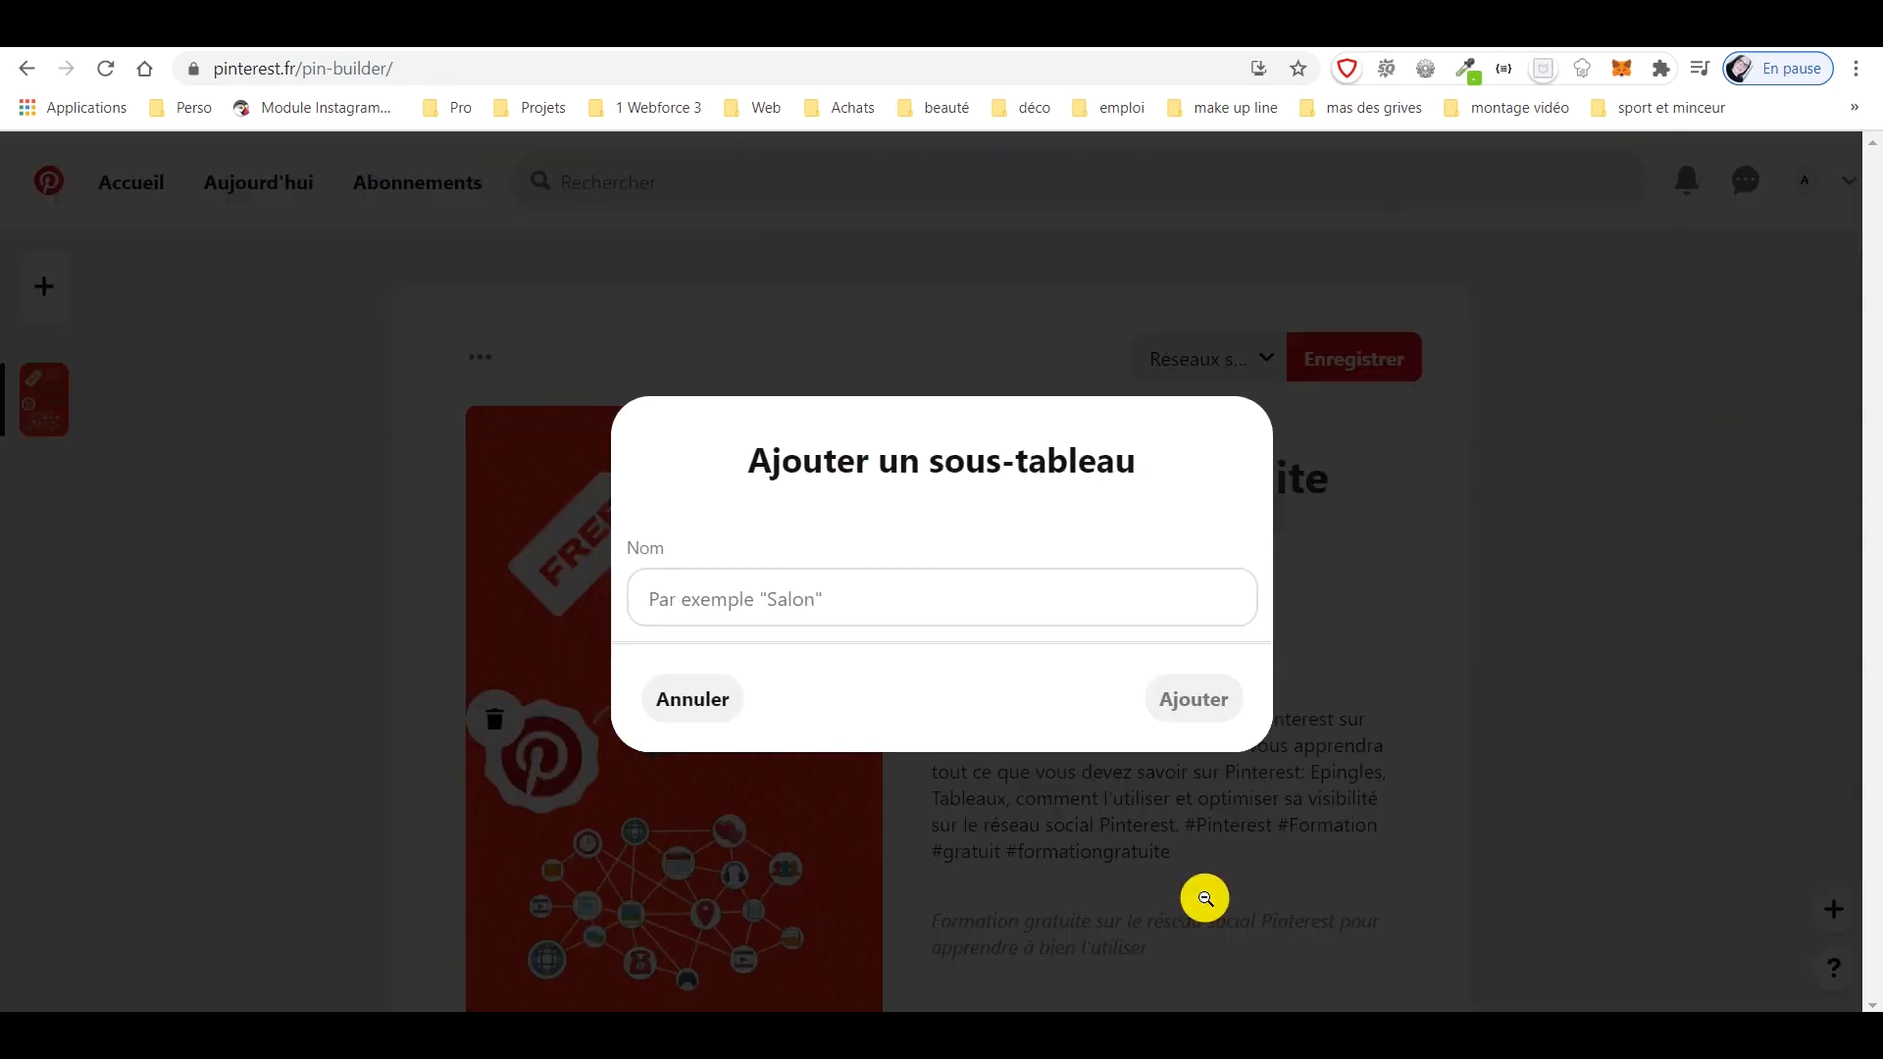
left_click(923, 612)
type("P")
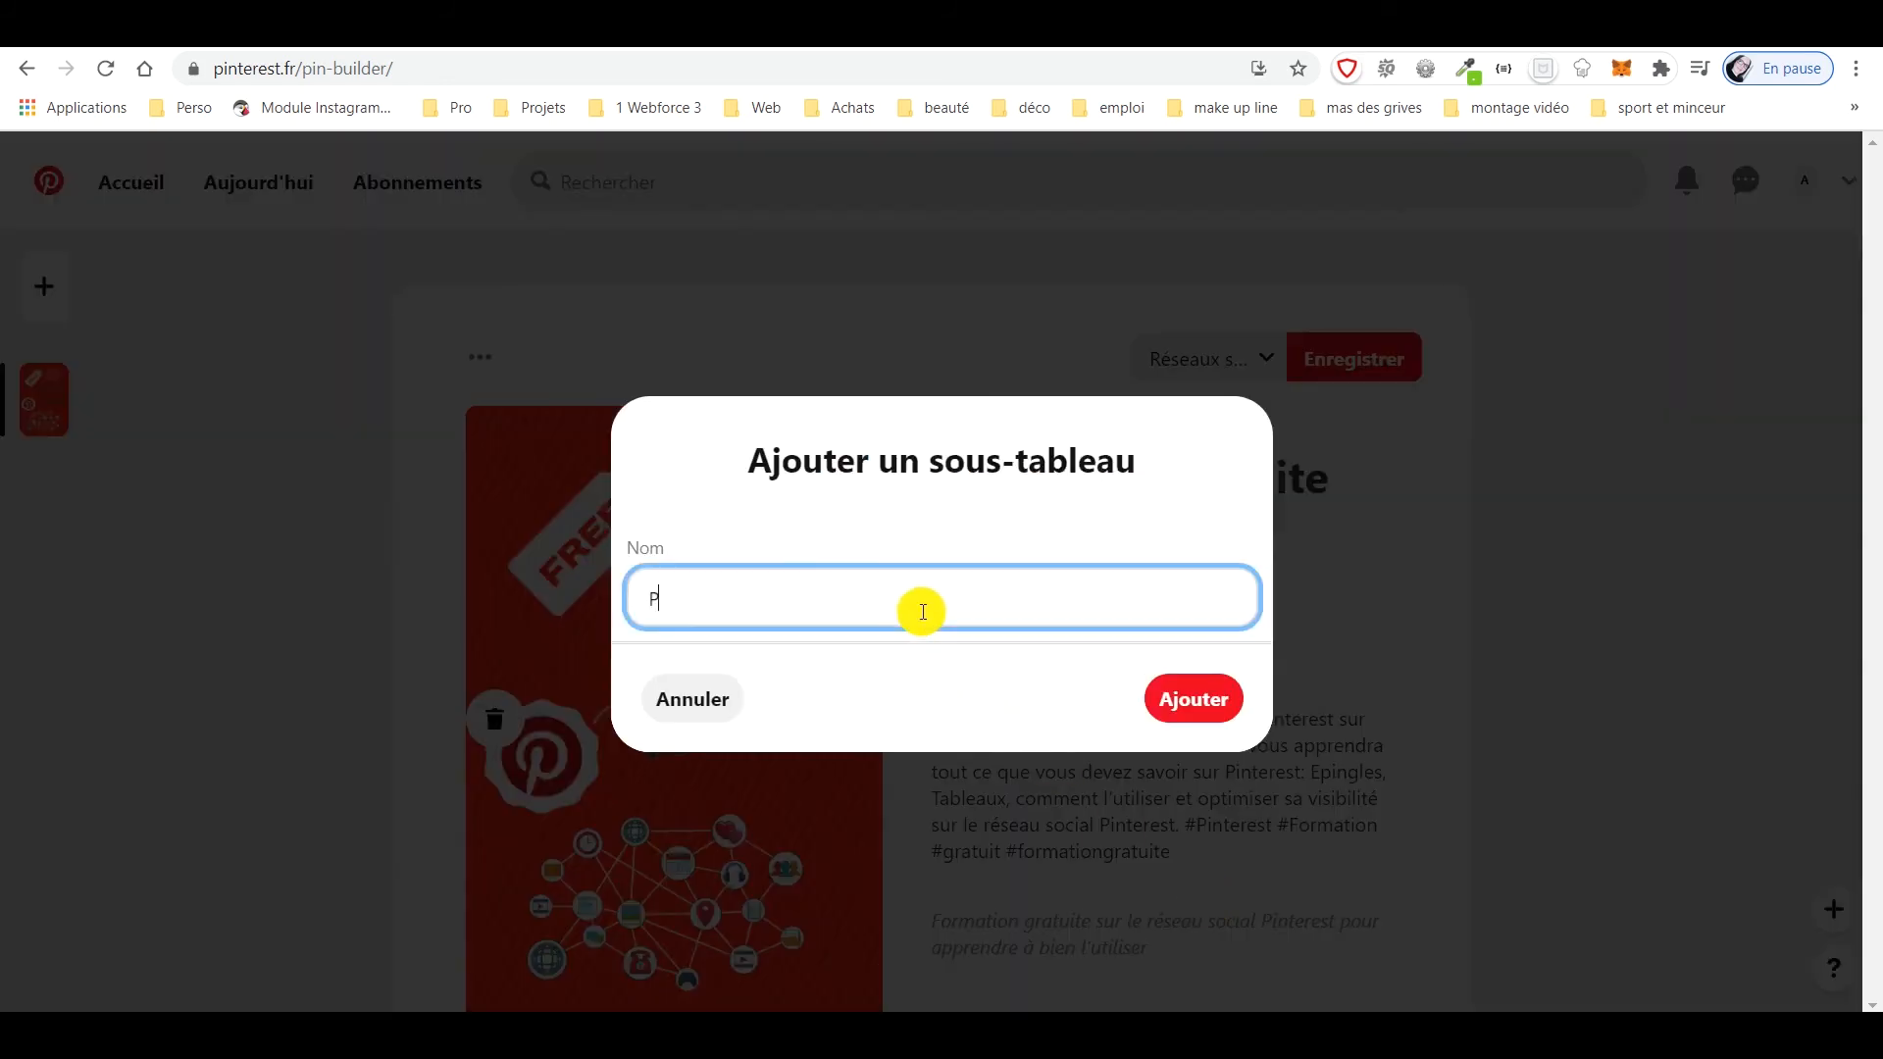
type("interest")
left_click(1203, 696)
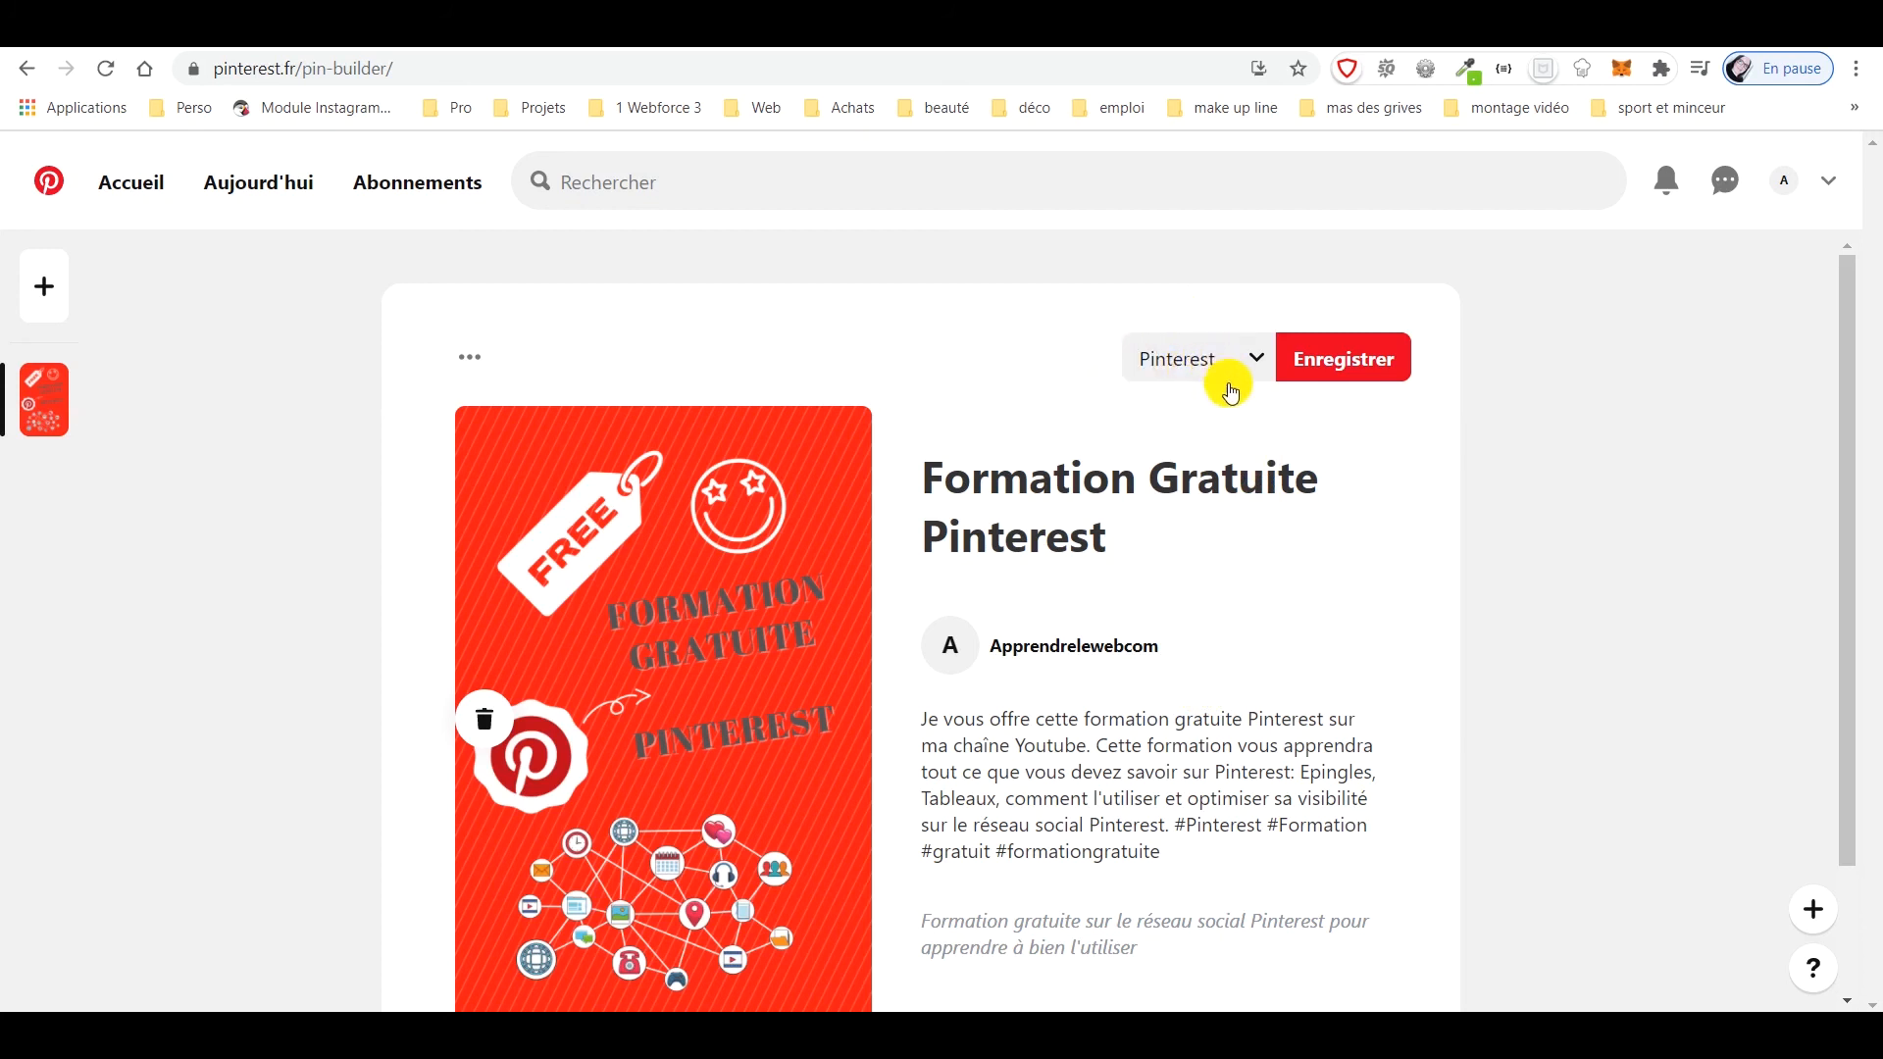
Save the finished pin to the chosen section, open its published page and look over the similar content
left_click(1345, 361)
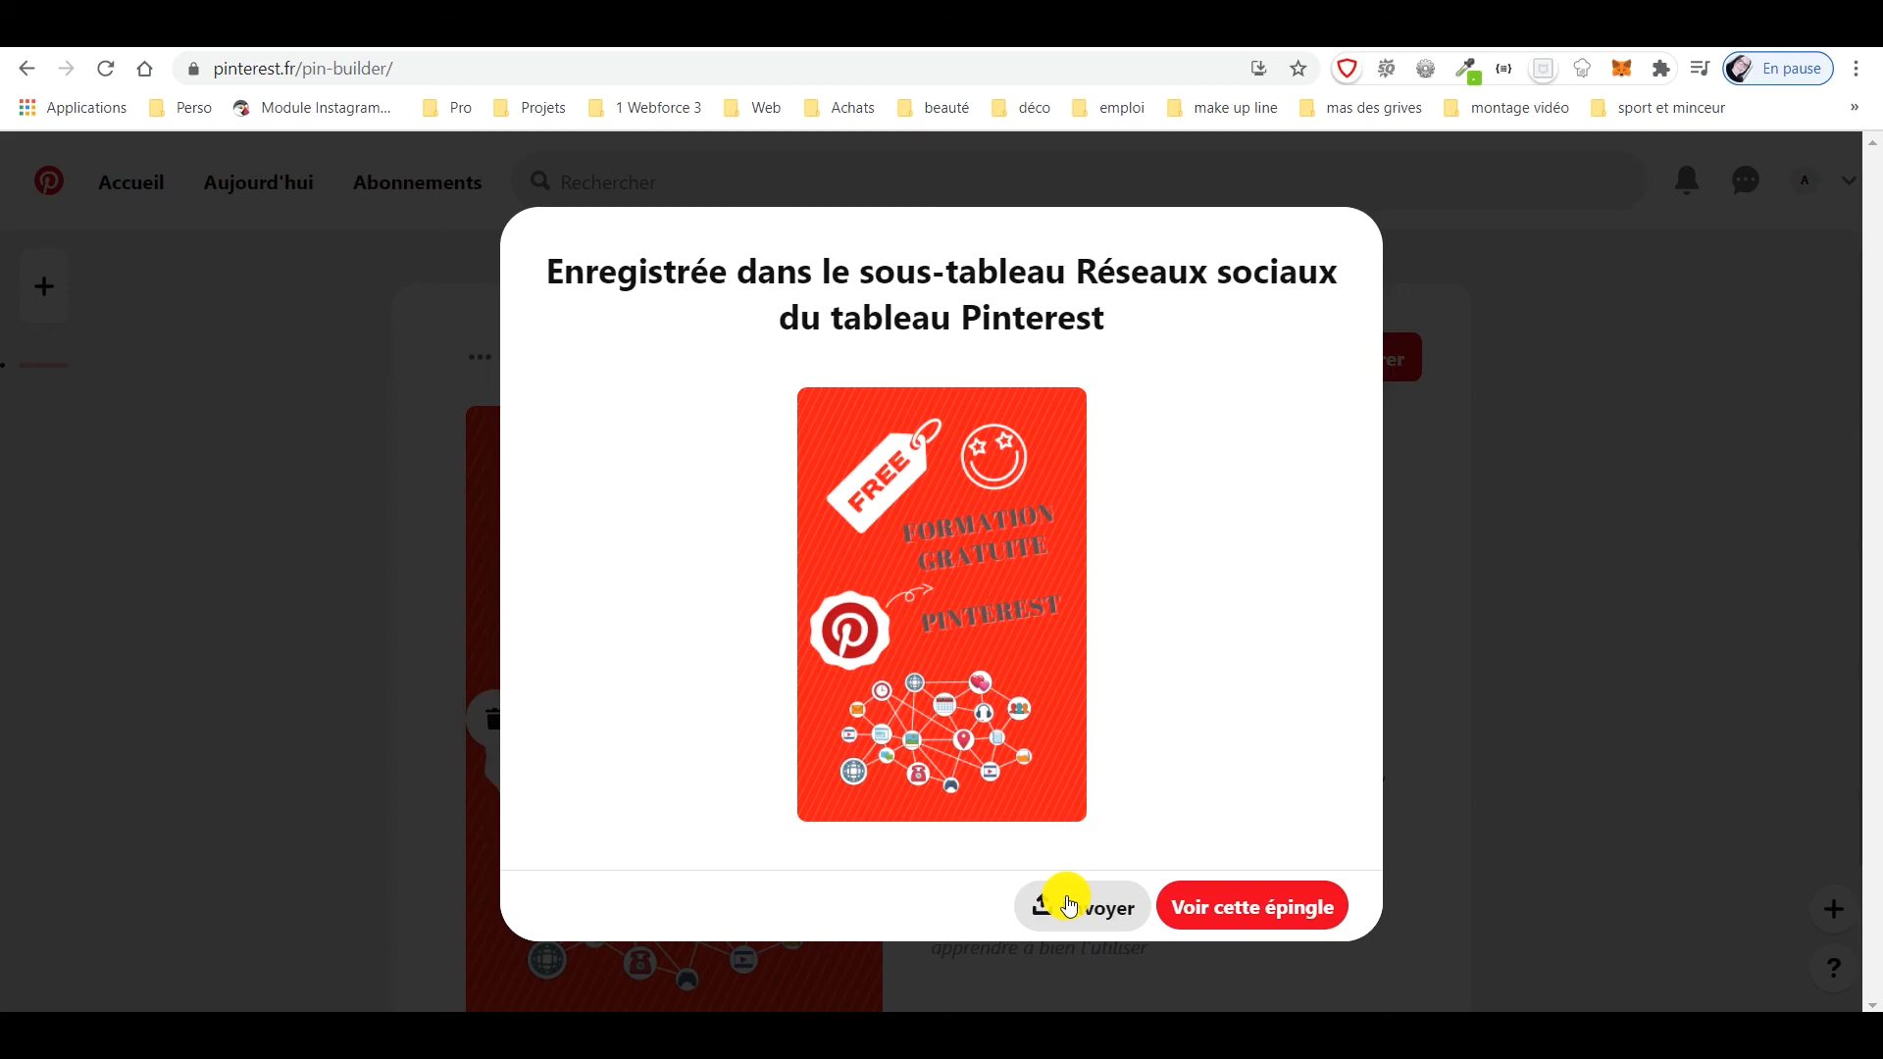
left_click(1214, 912)
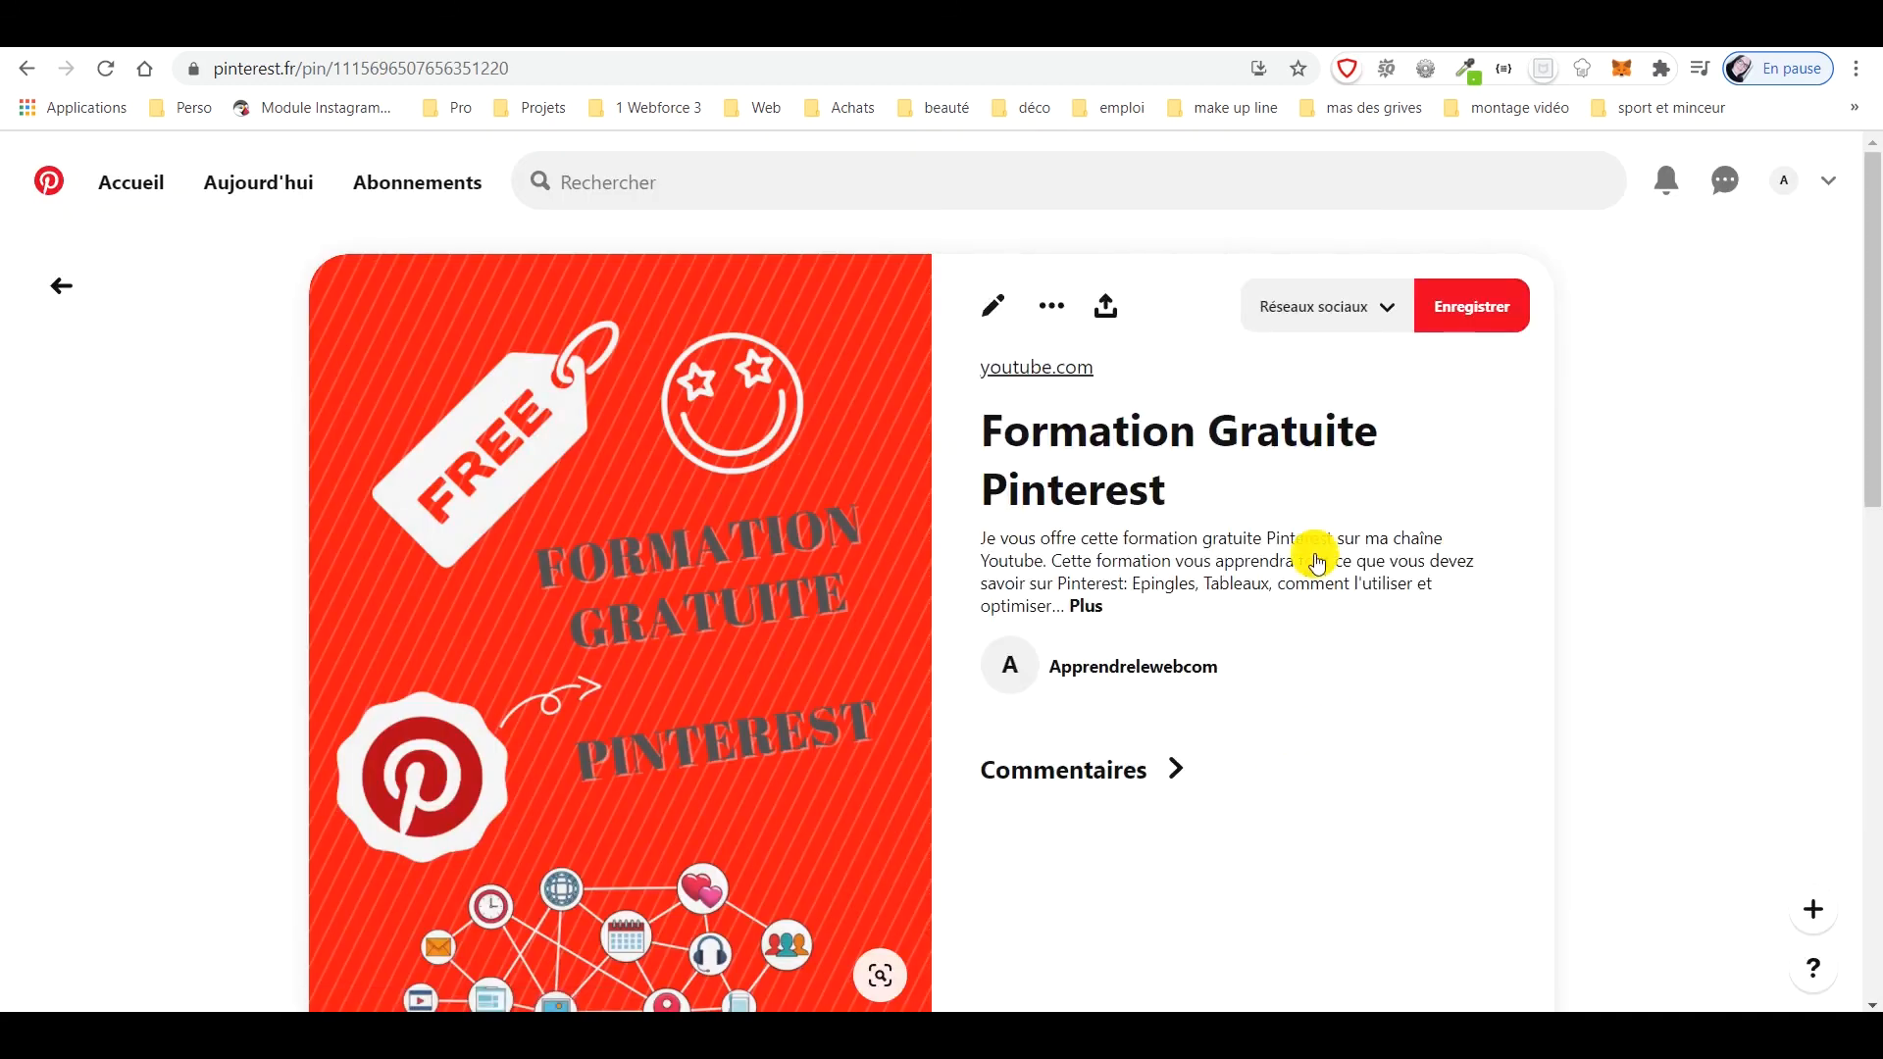
left_click_drag(1875, 285, 1873, 486)
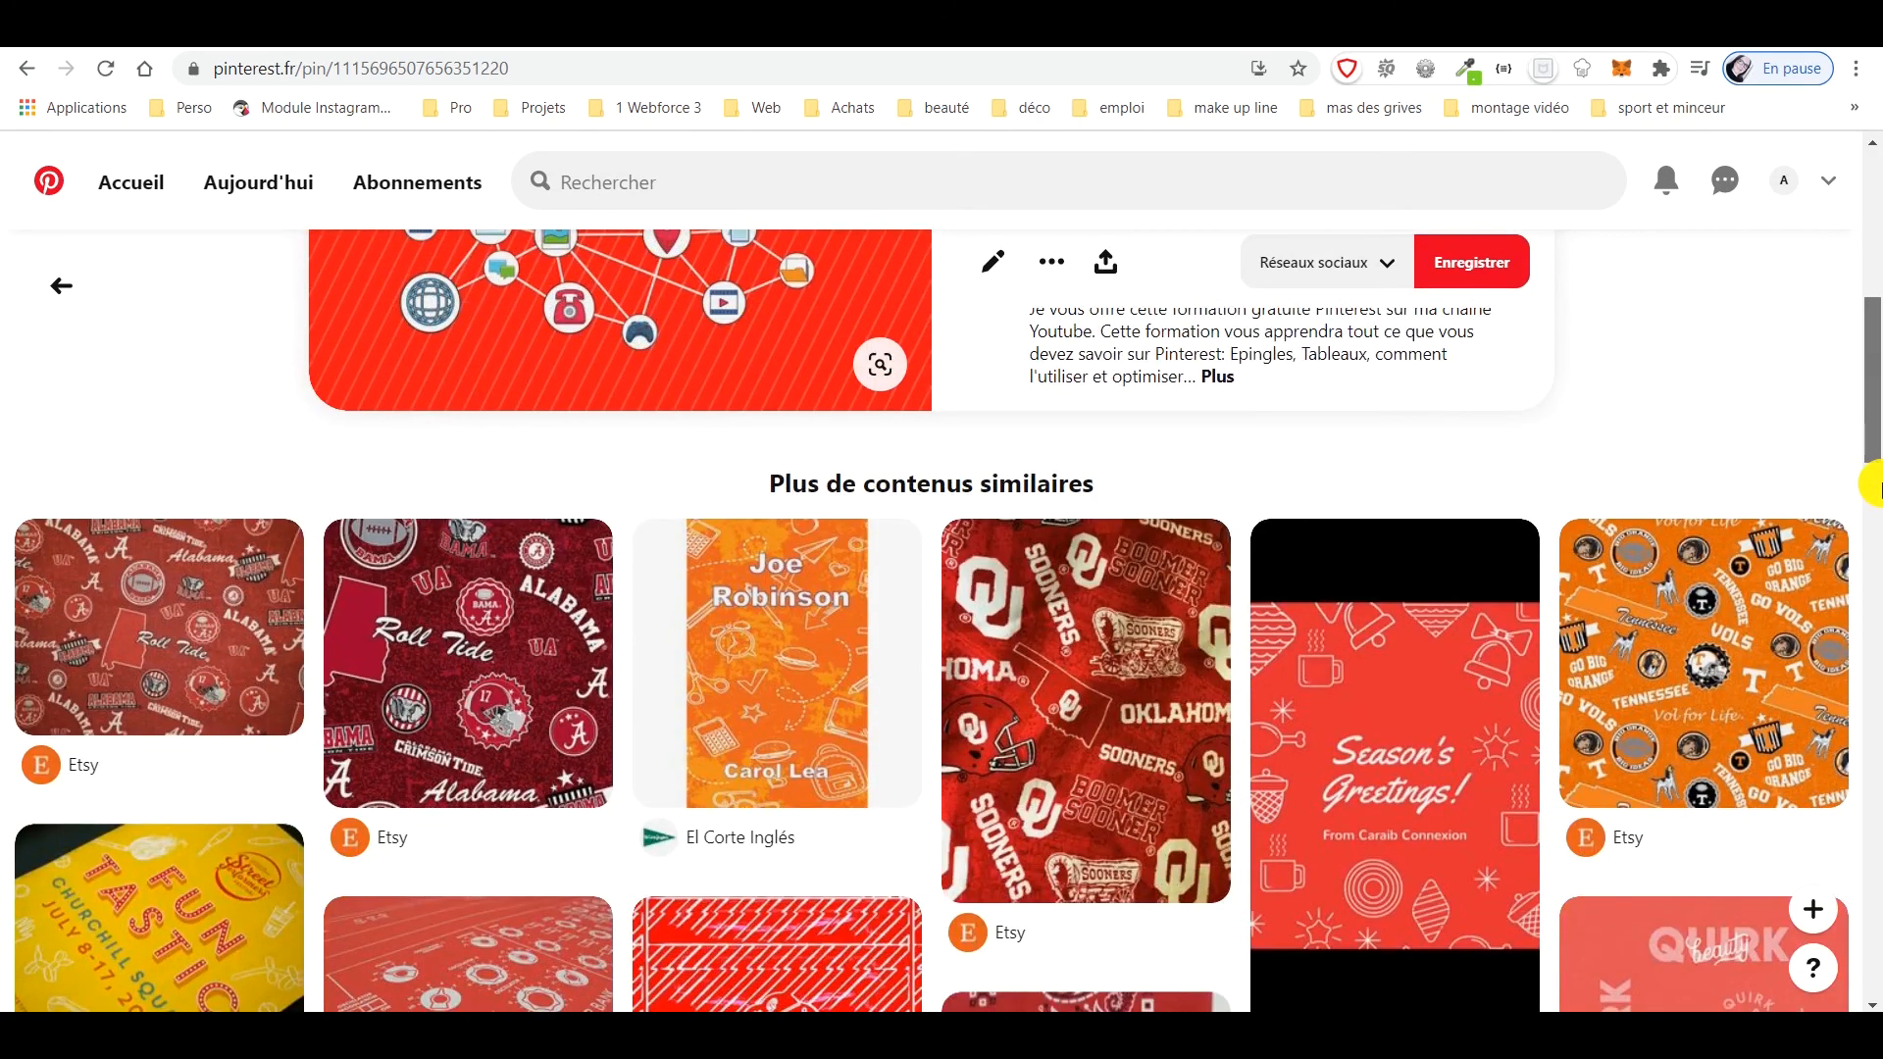
left_click_drag(1872, 390, 1869, 232)
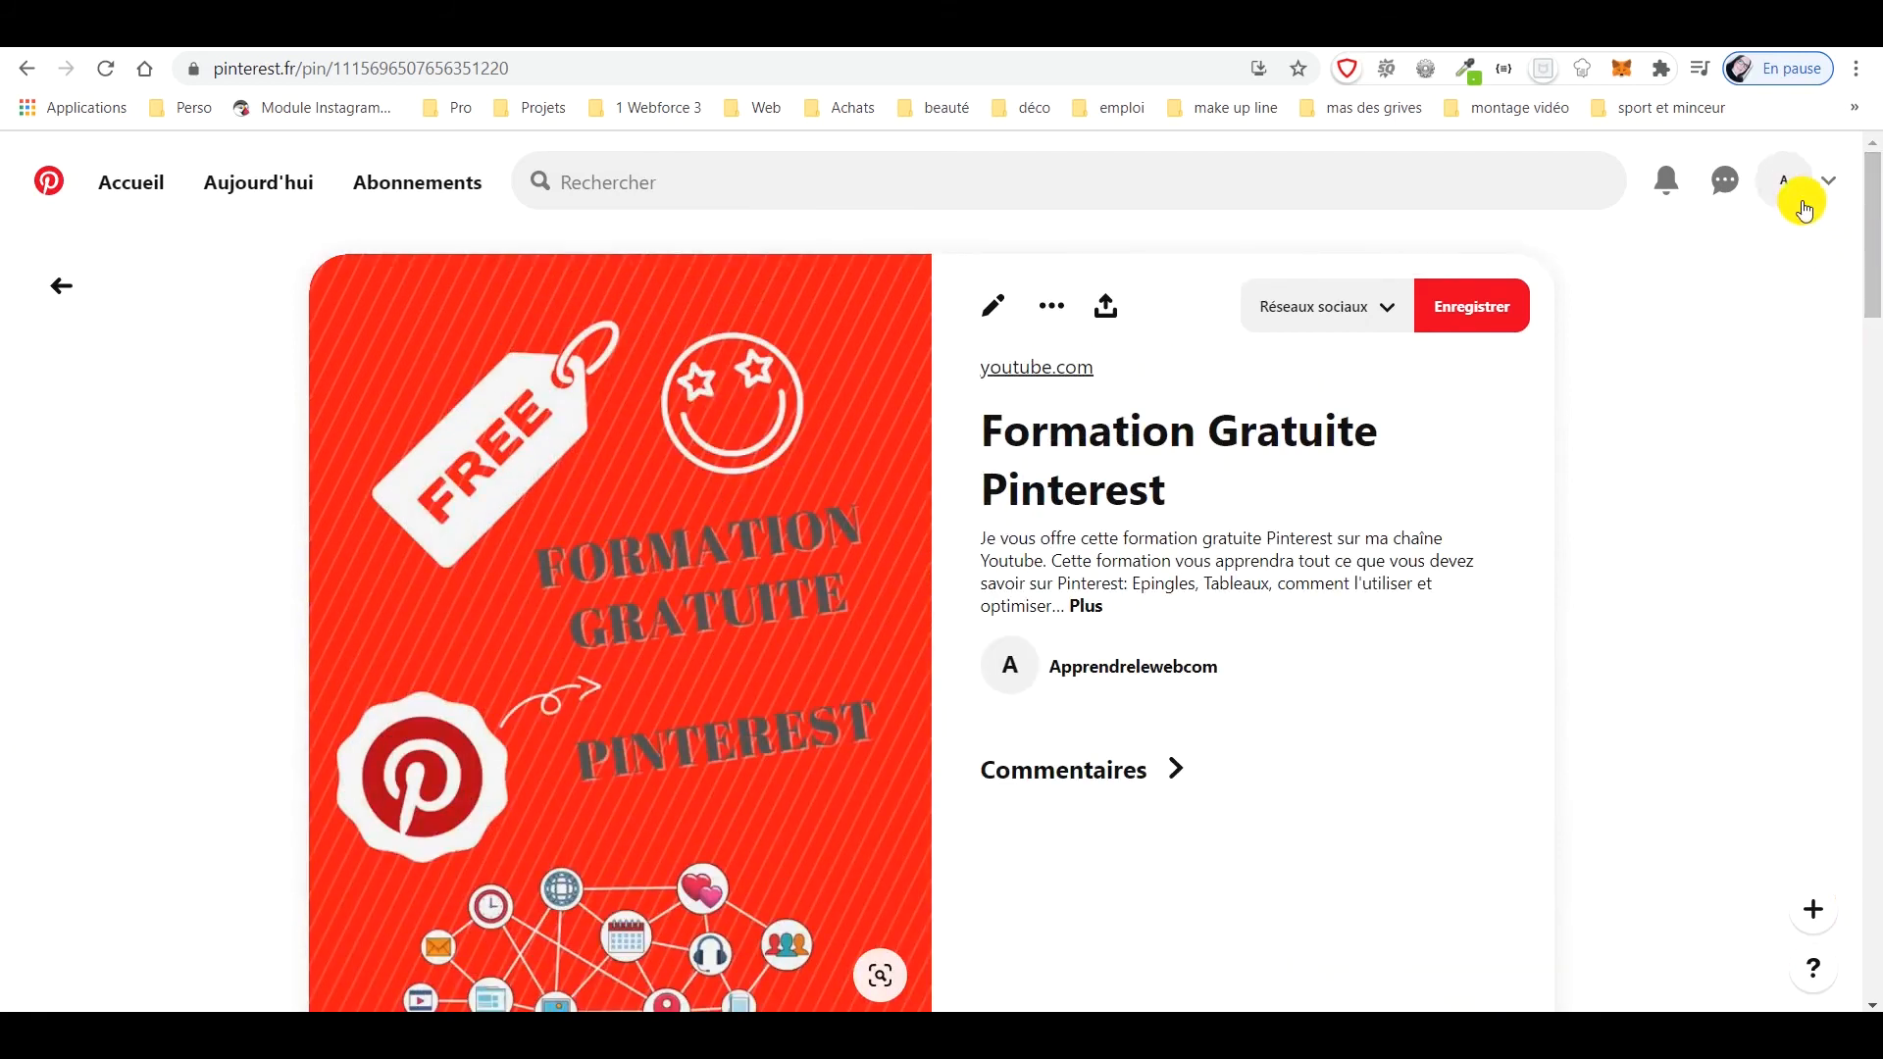
Open the Réseaux sociaux board from the account's profile and look through its sections and pins
left_click(1777, 183)
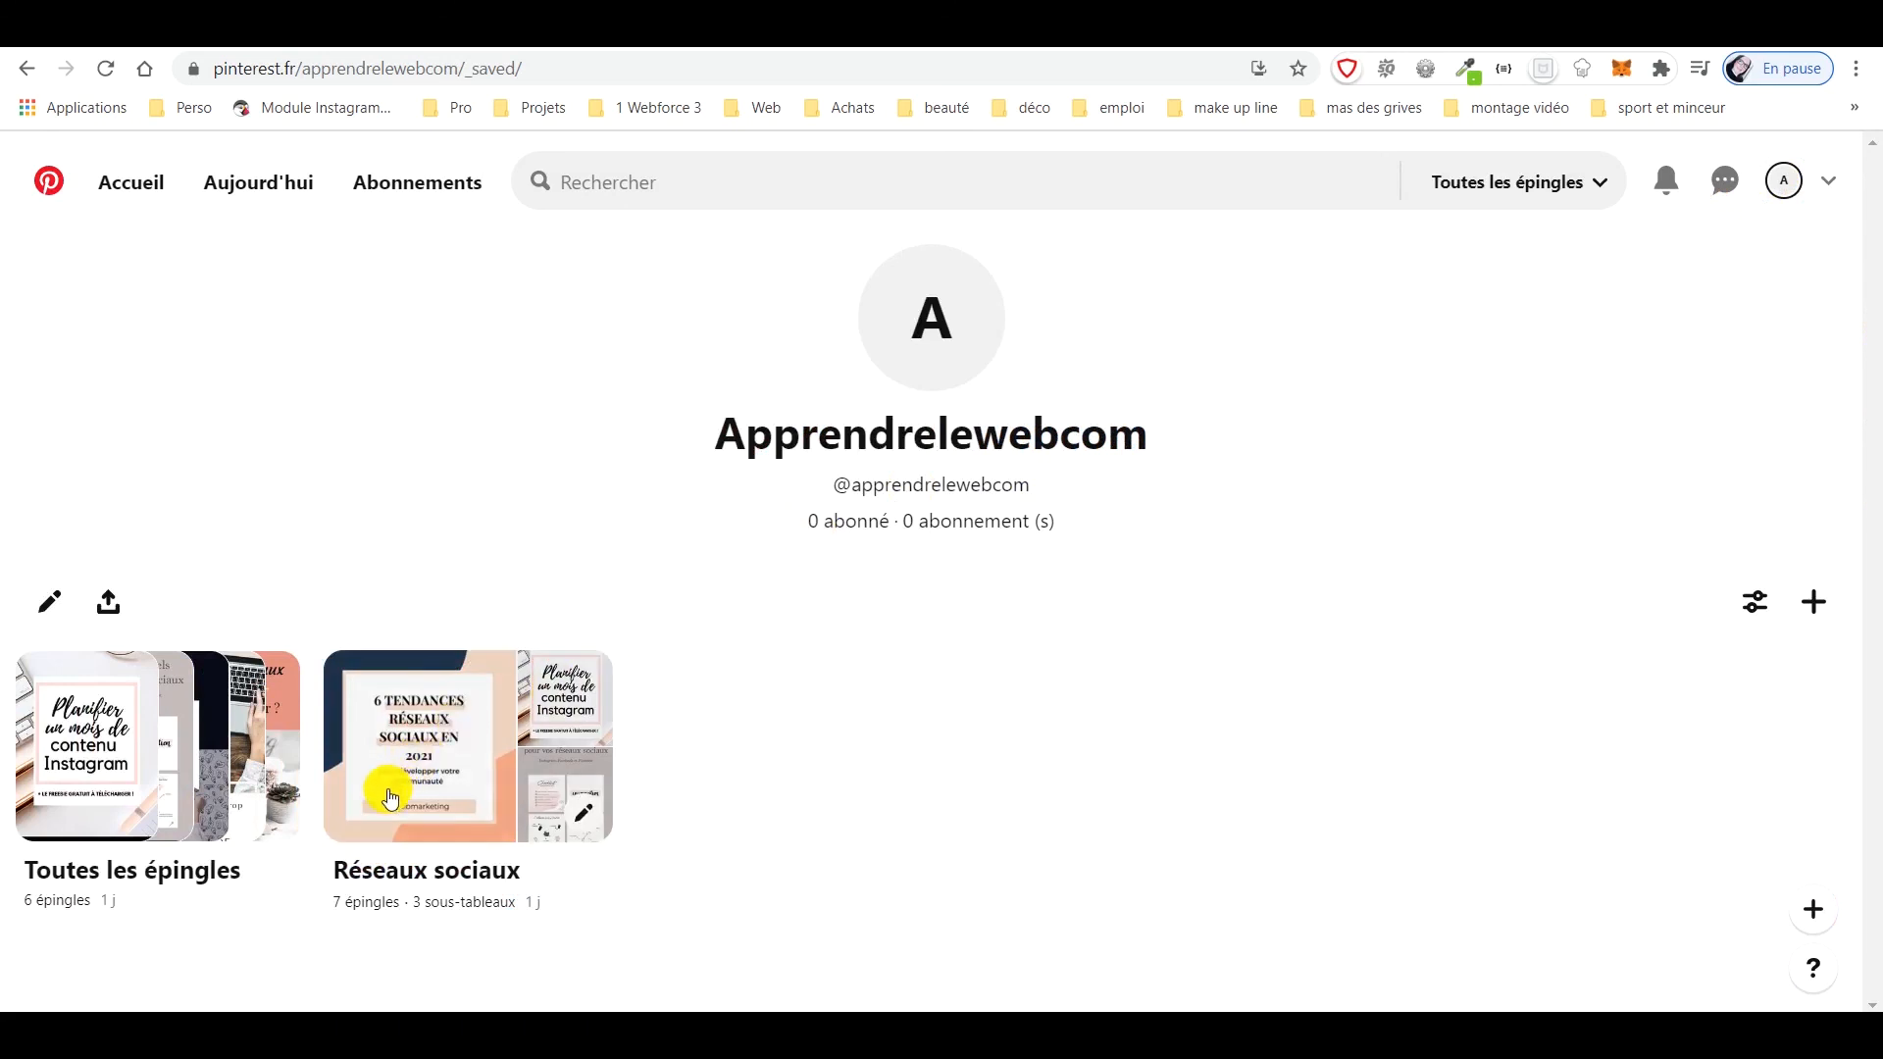
left_click(437, 753)
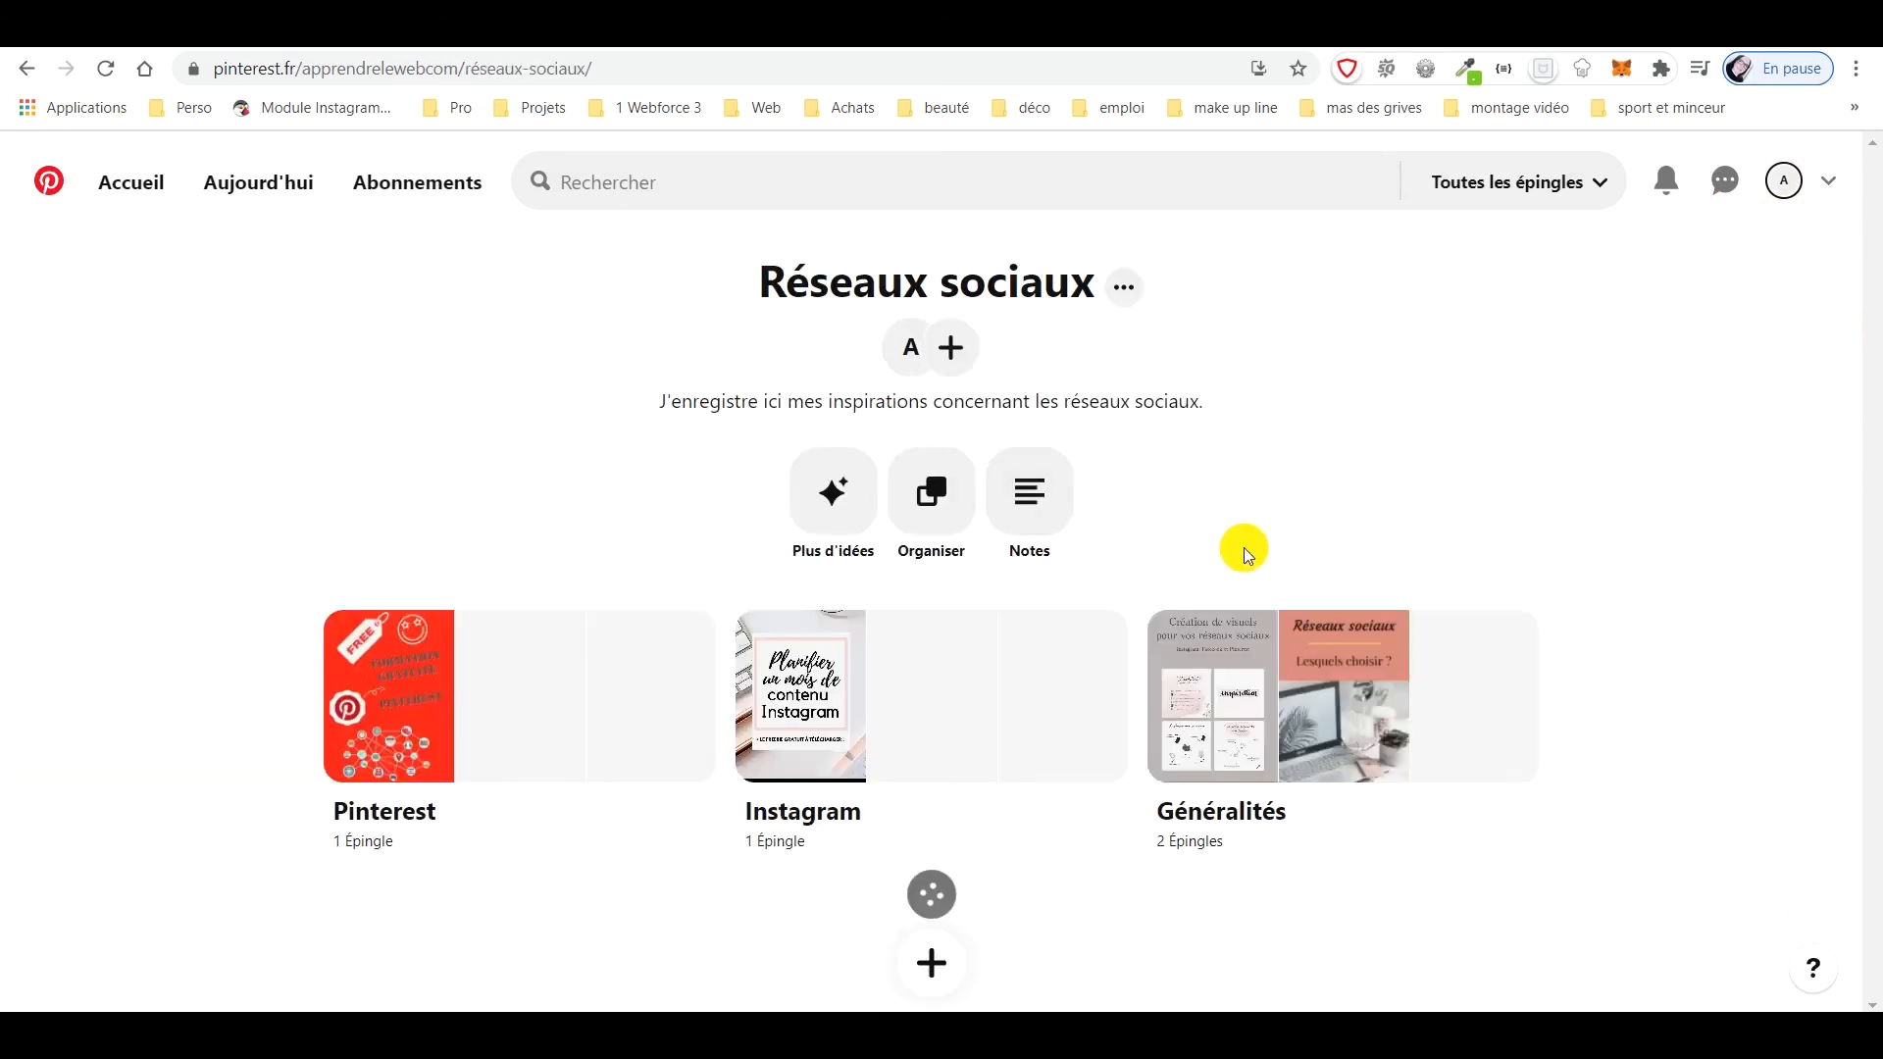
left_click_drag(1874, 258, 1874, 362)
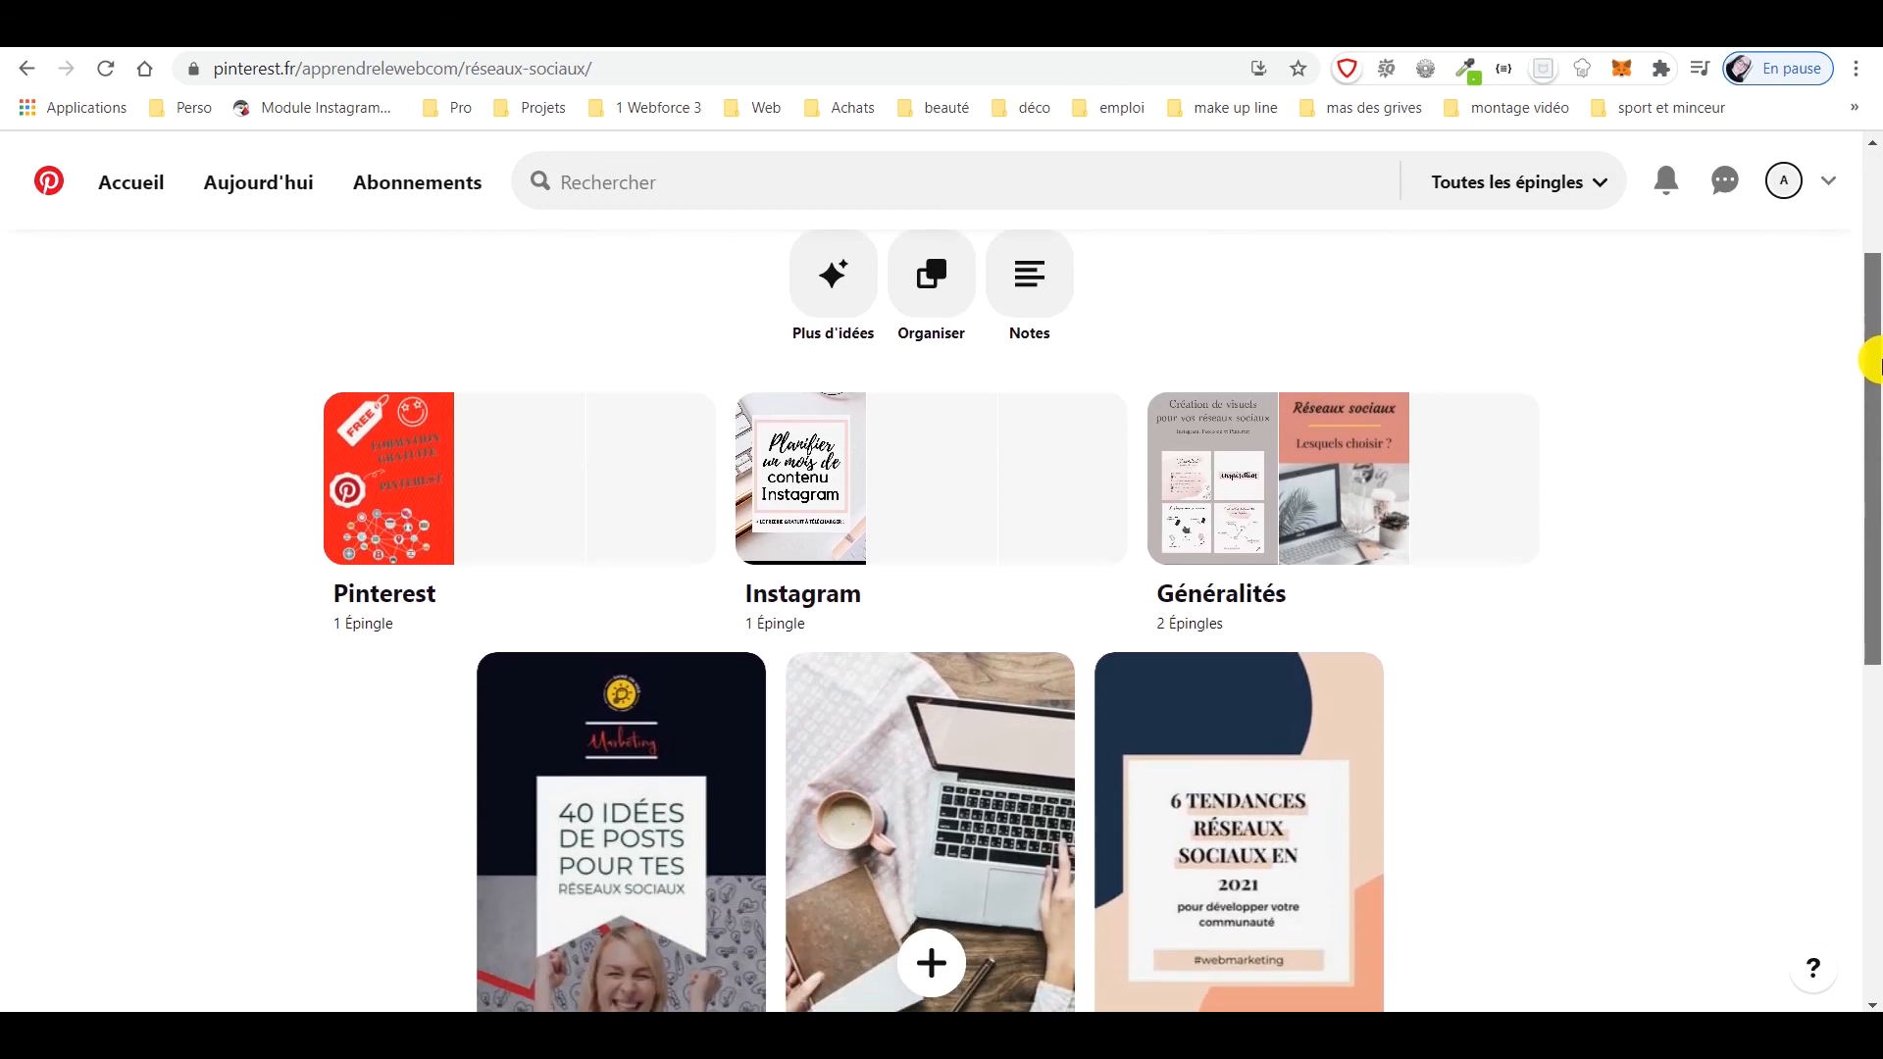